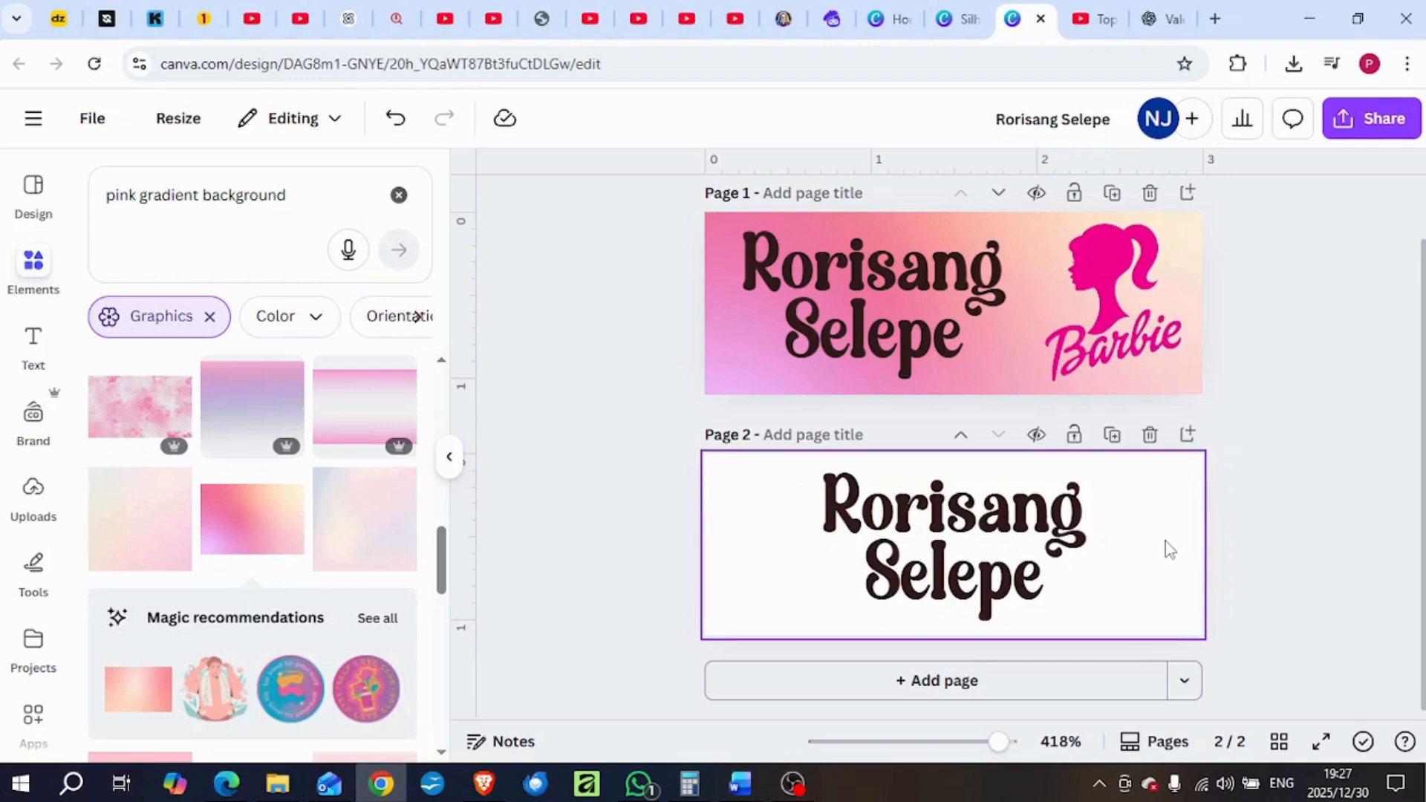
scroll(1307, 499, up, 1)
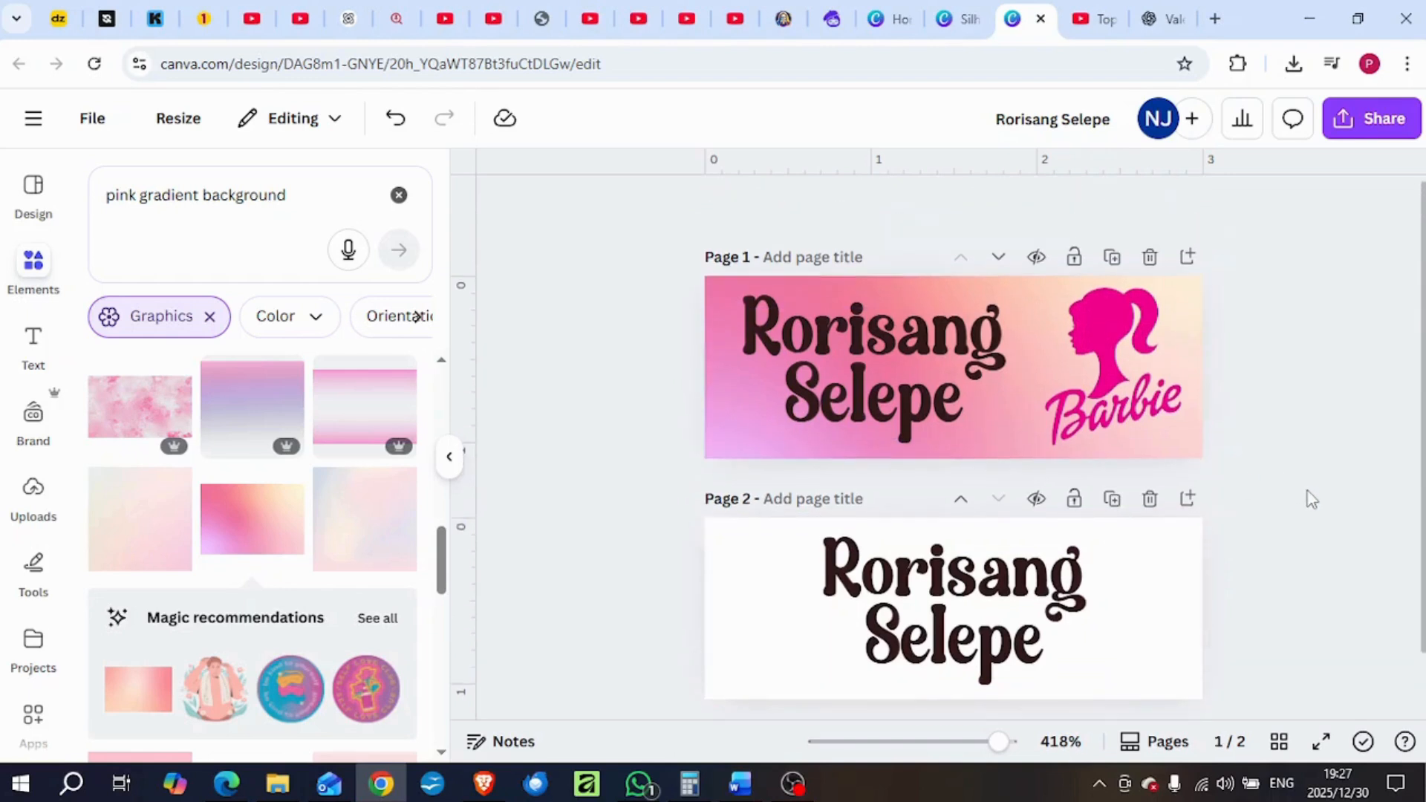
scroll(1304, 497, down, 2)
scroll(1304, 497, up, 2)
scroll(245, 410, down, 3)
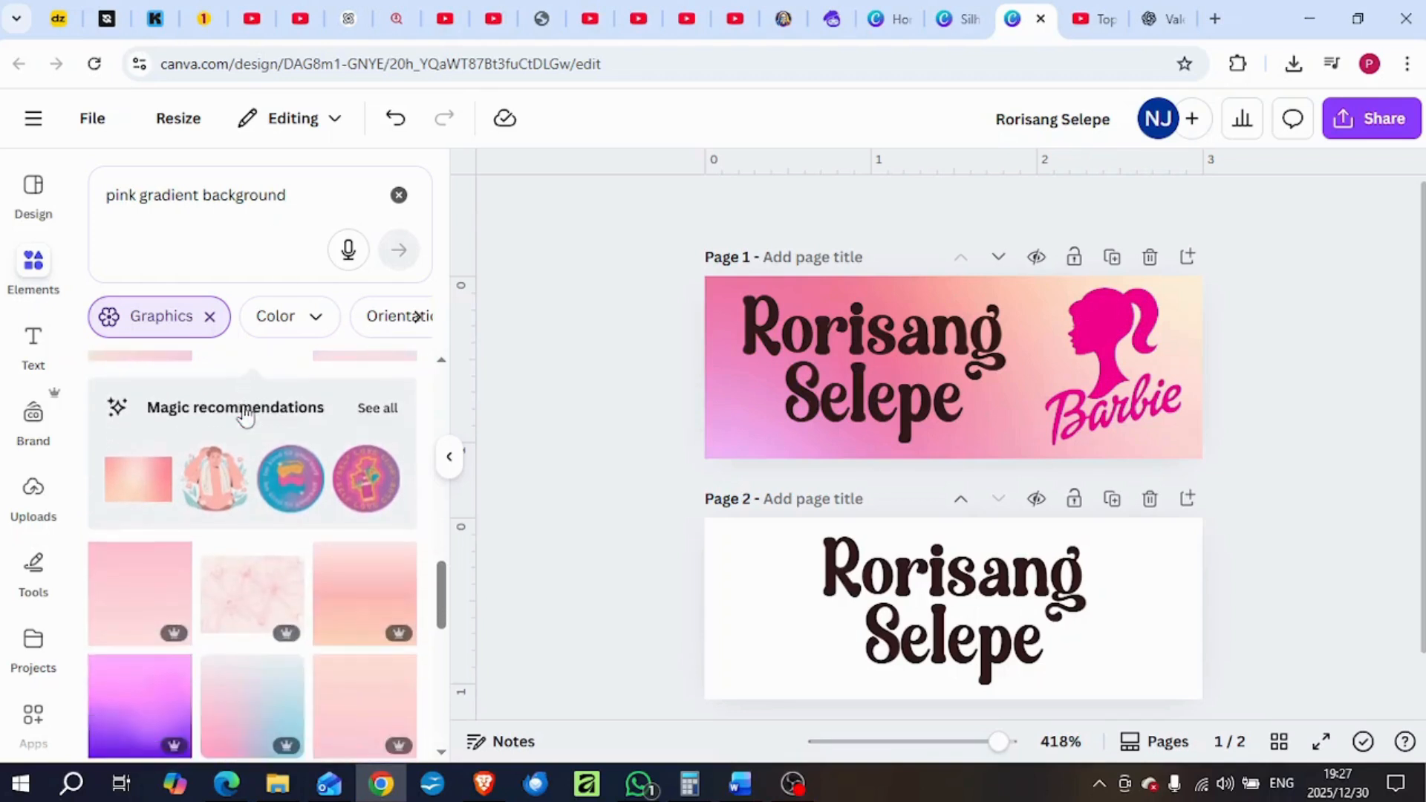
scroll(245, 412, up, 3)
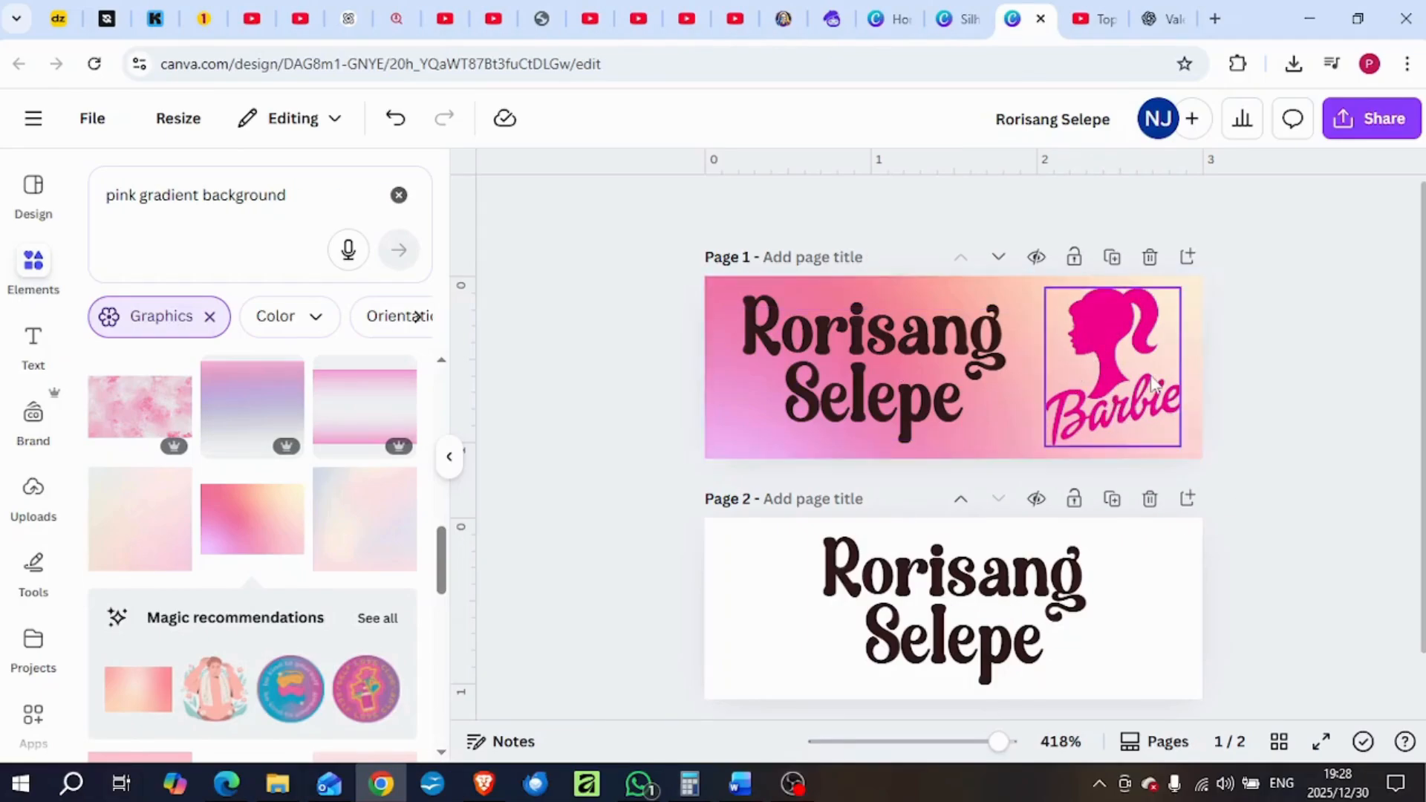
Try background removal on another copy of the uploaded Barbie logo on page 1, and delete that copy
click(32, 492)
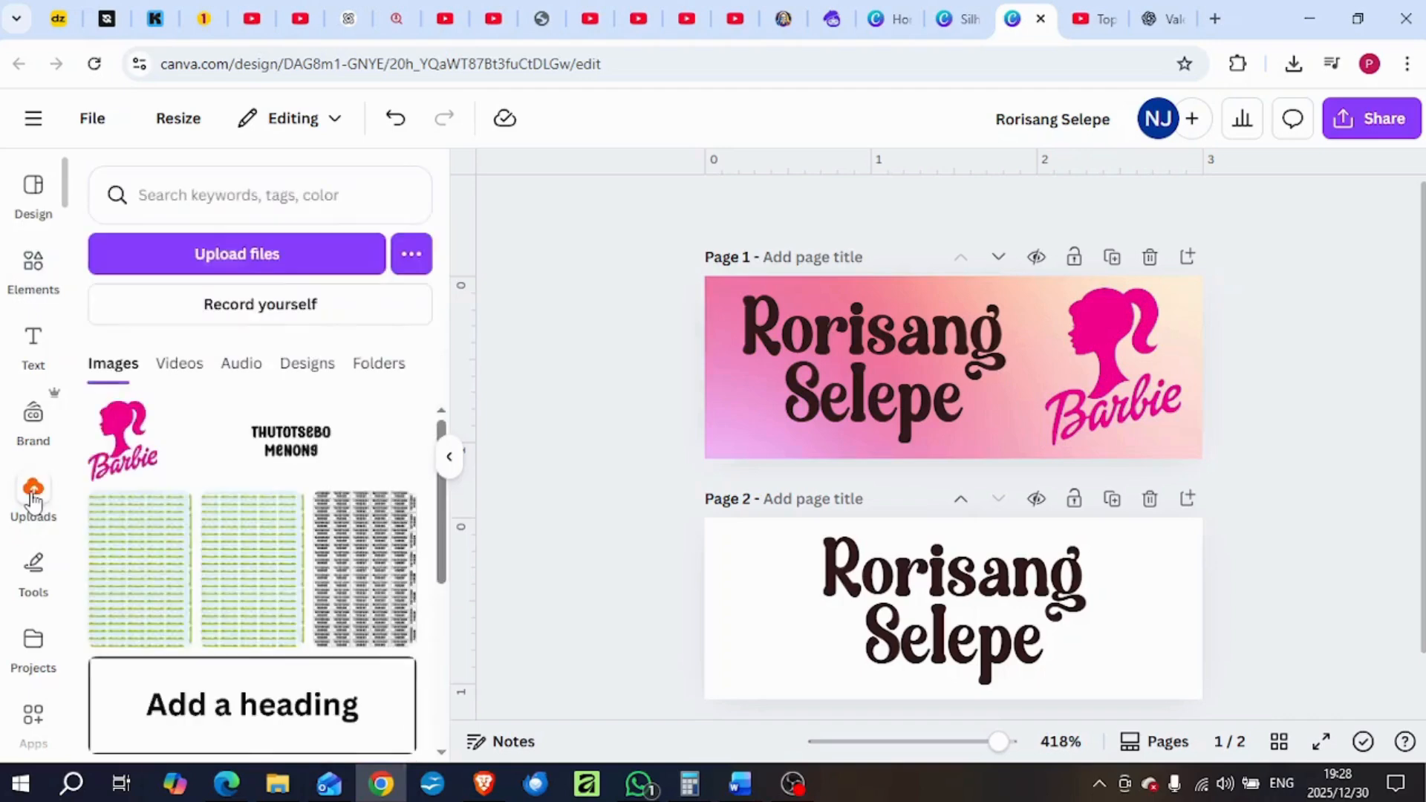
click(124, 468)
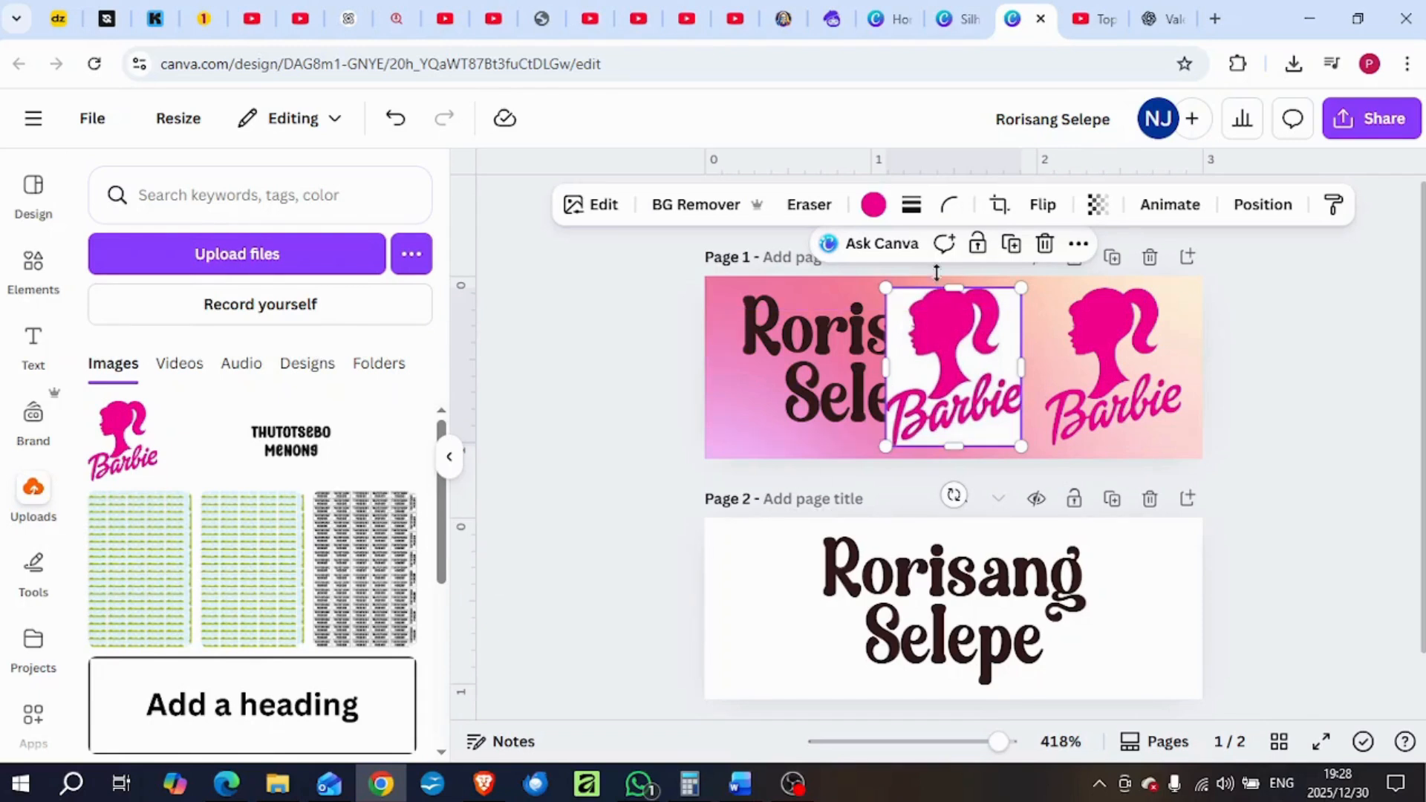
click(727, 214)
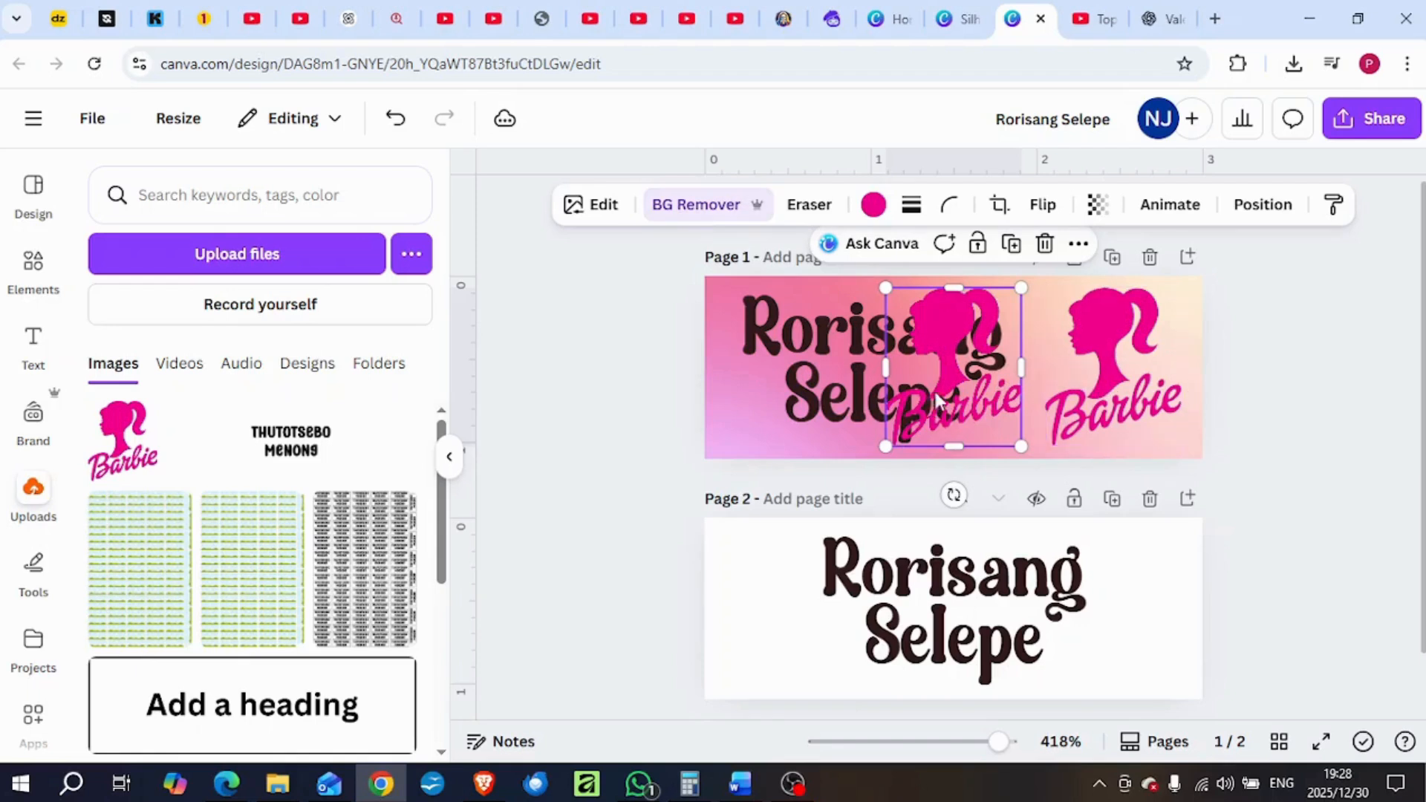
key(Delete)
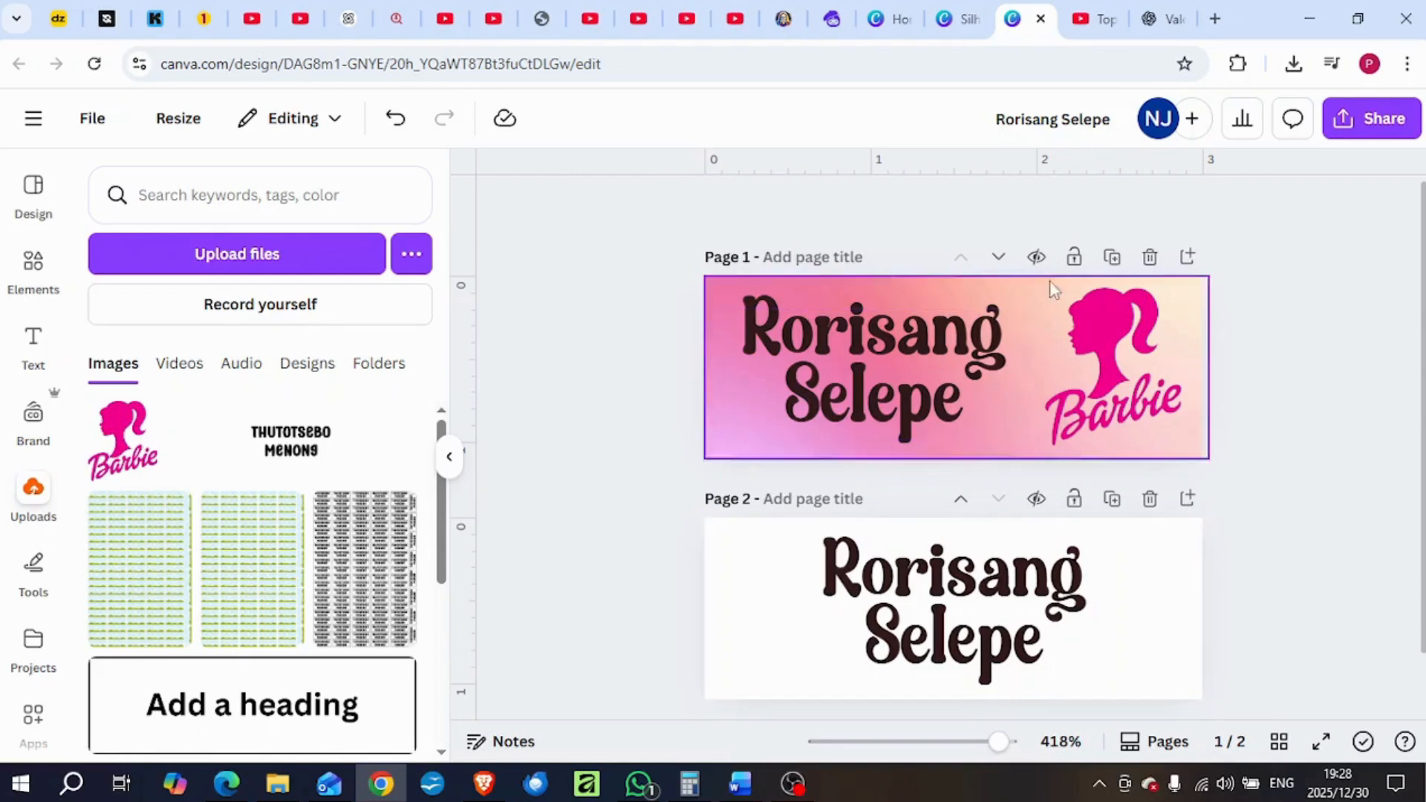
Upload the plain and the pink Barbie name sticker PNG files to the Silhouette Sticker template 3cm x 1.1cm design
click(958, 26)
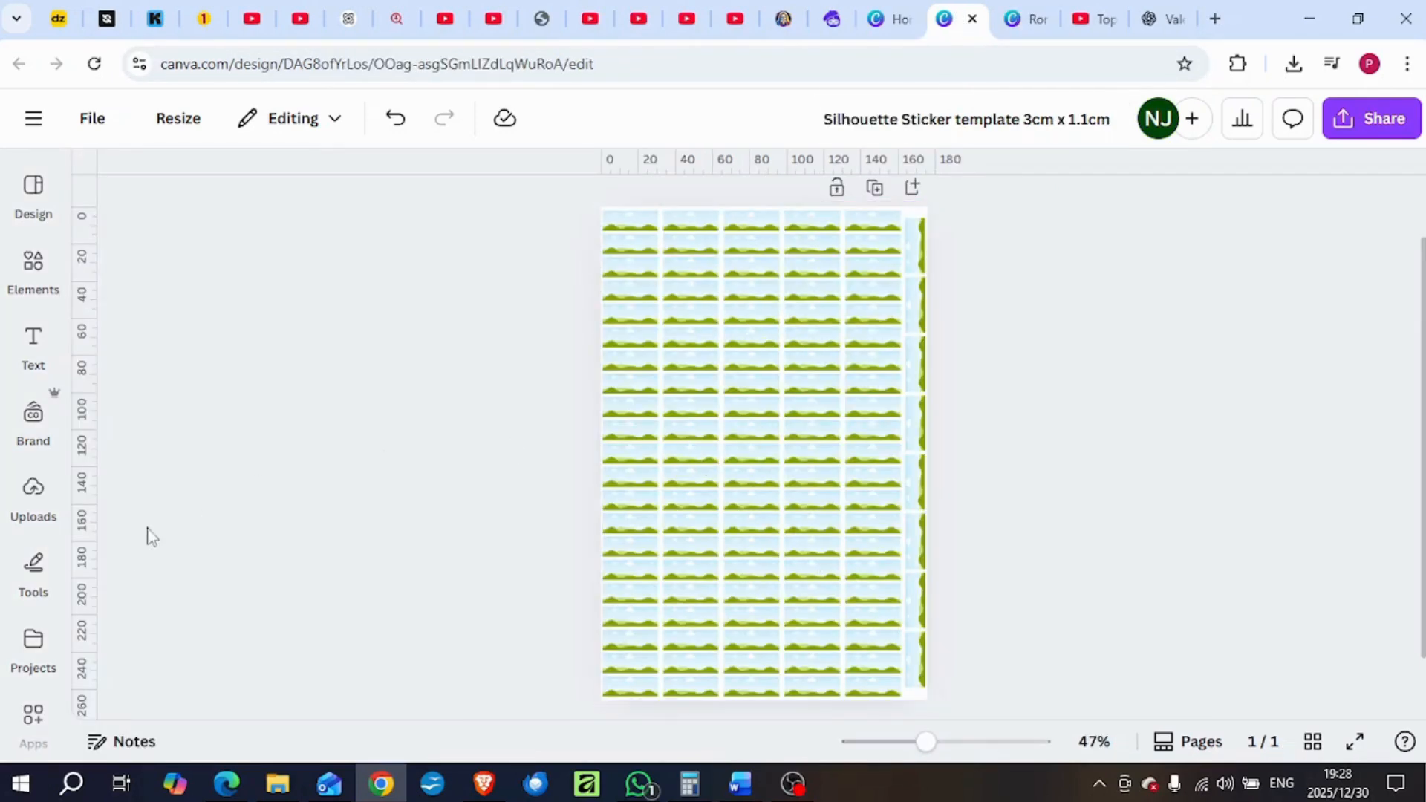
click(33, 492)
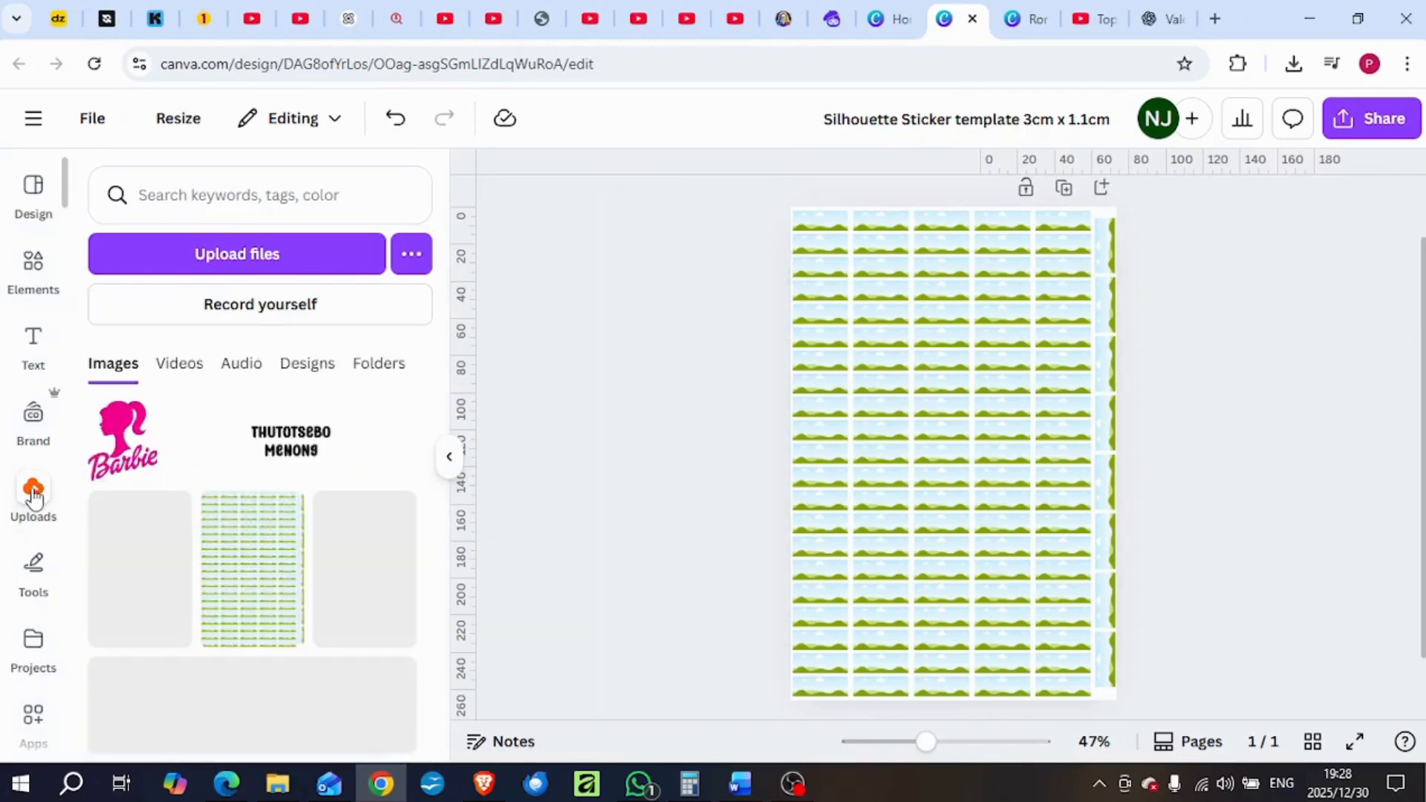
click(259, 272)
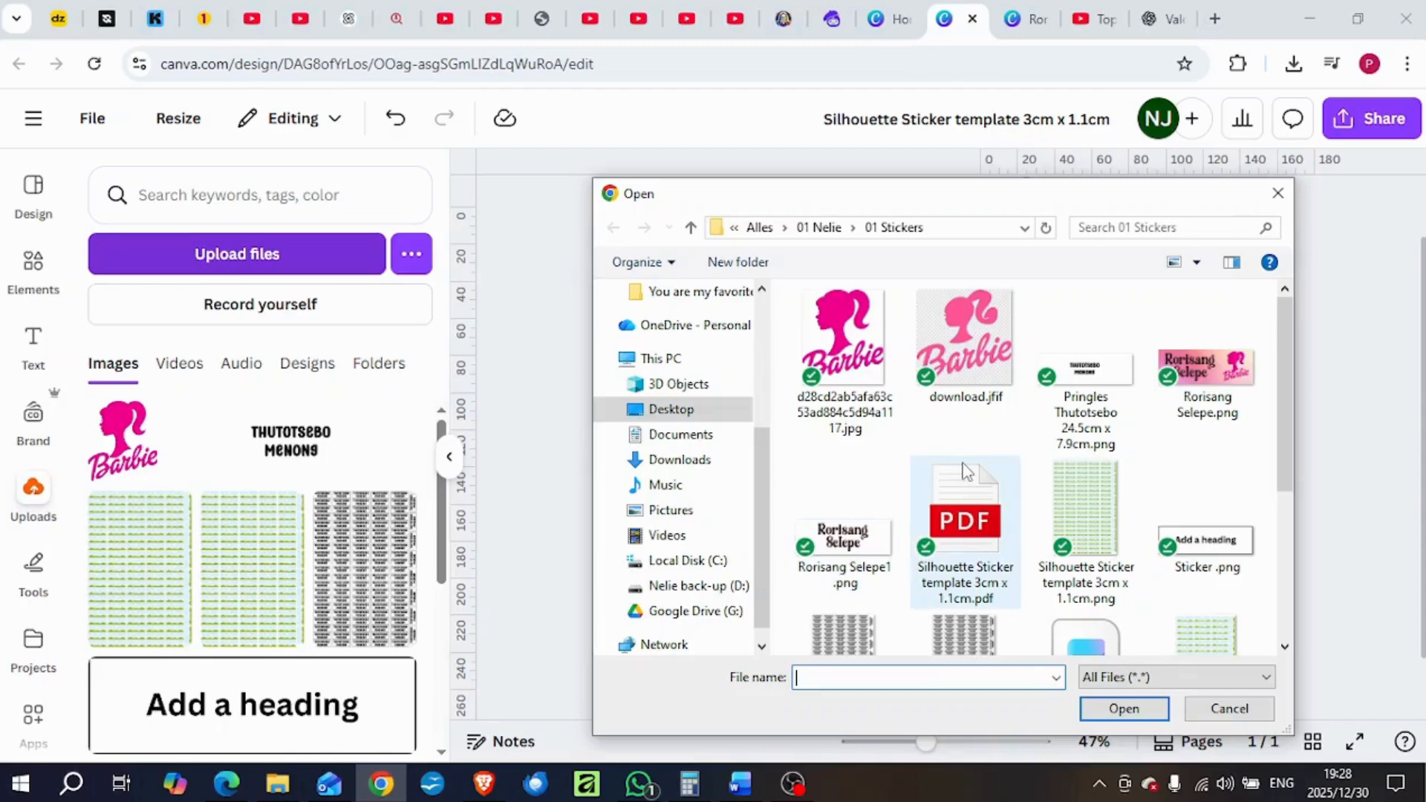
click(1224, 397)
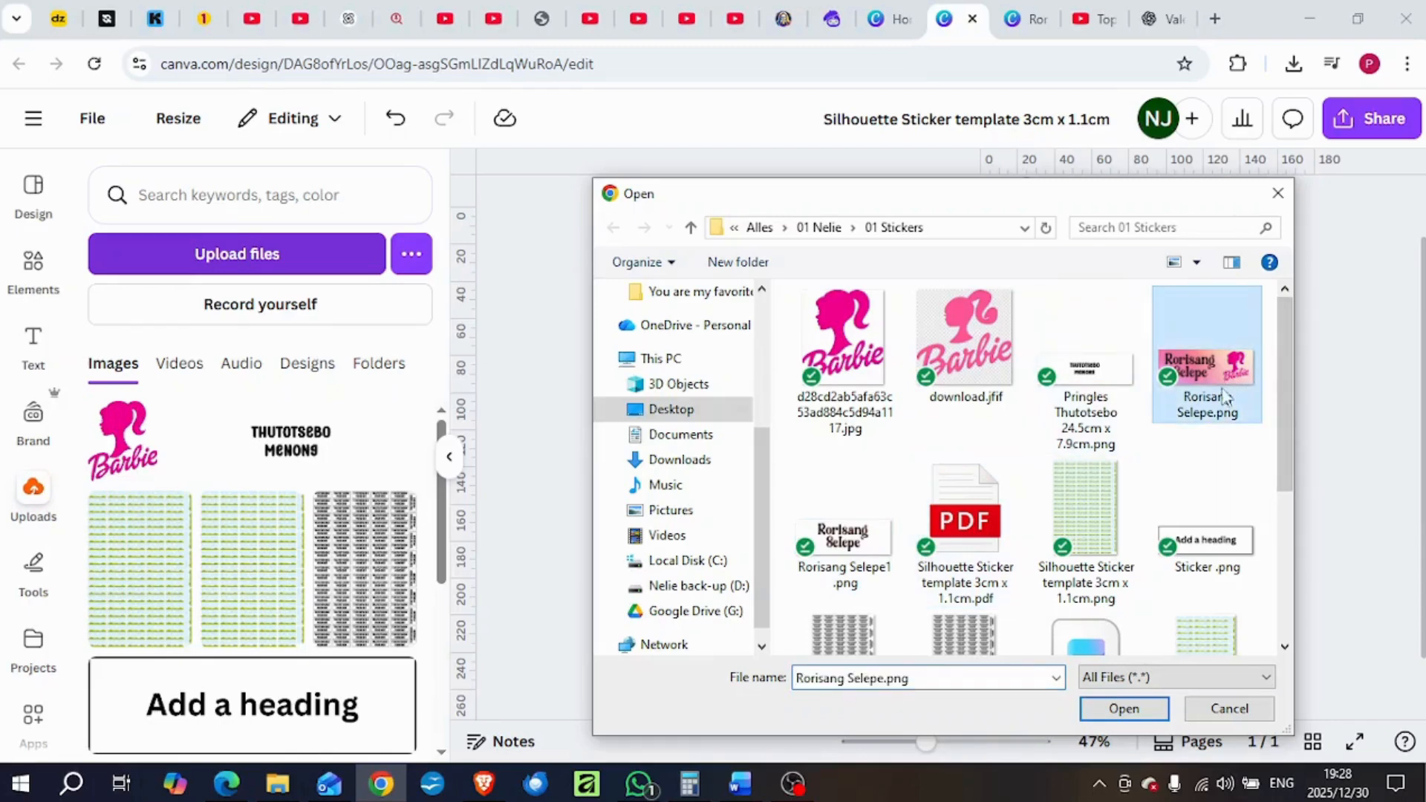
ctrl+click(845, 549)
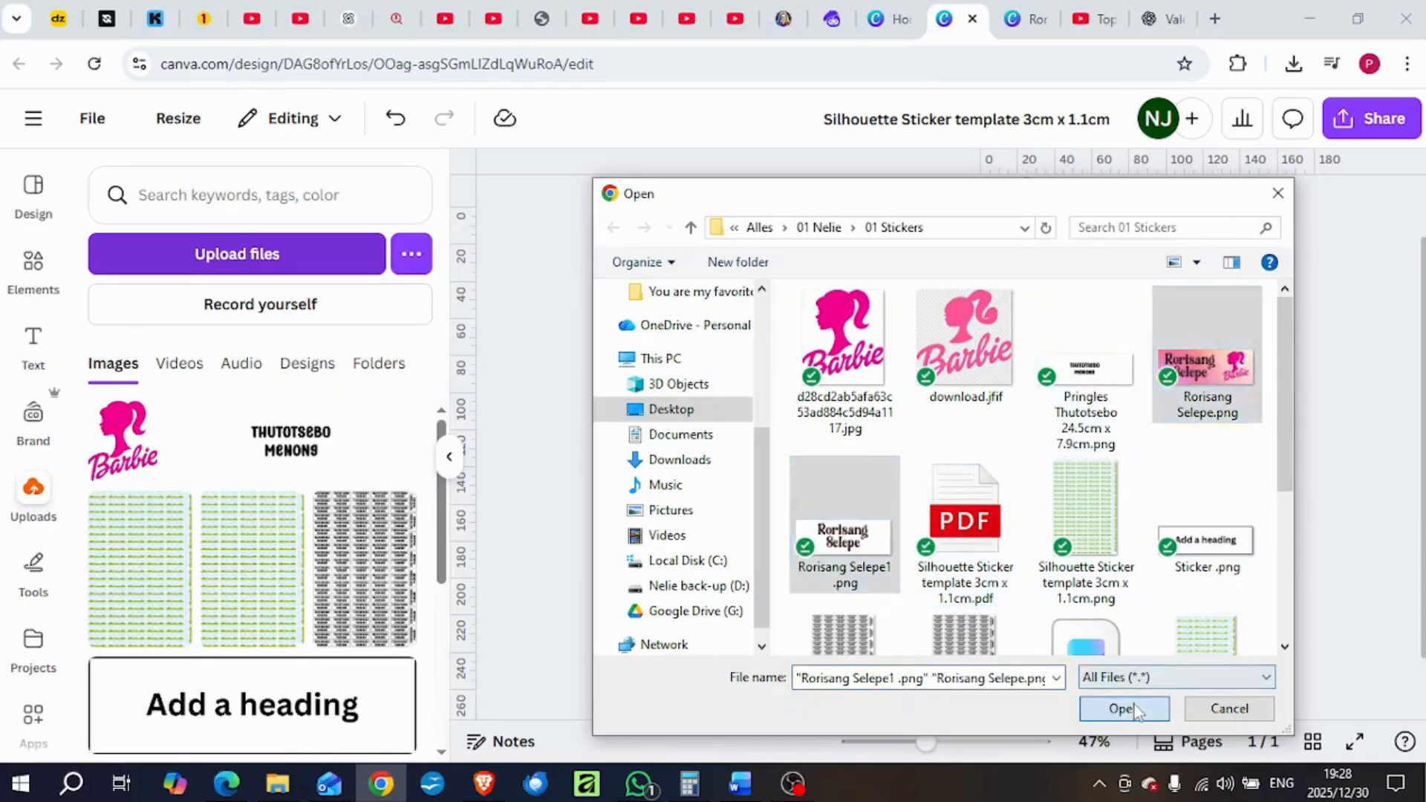
click(1123, 708)
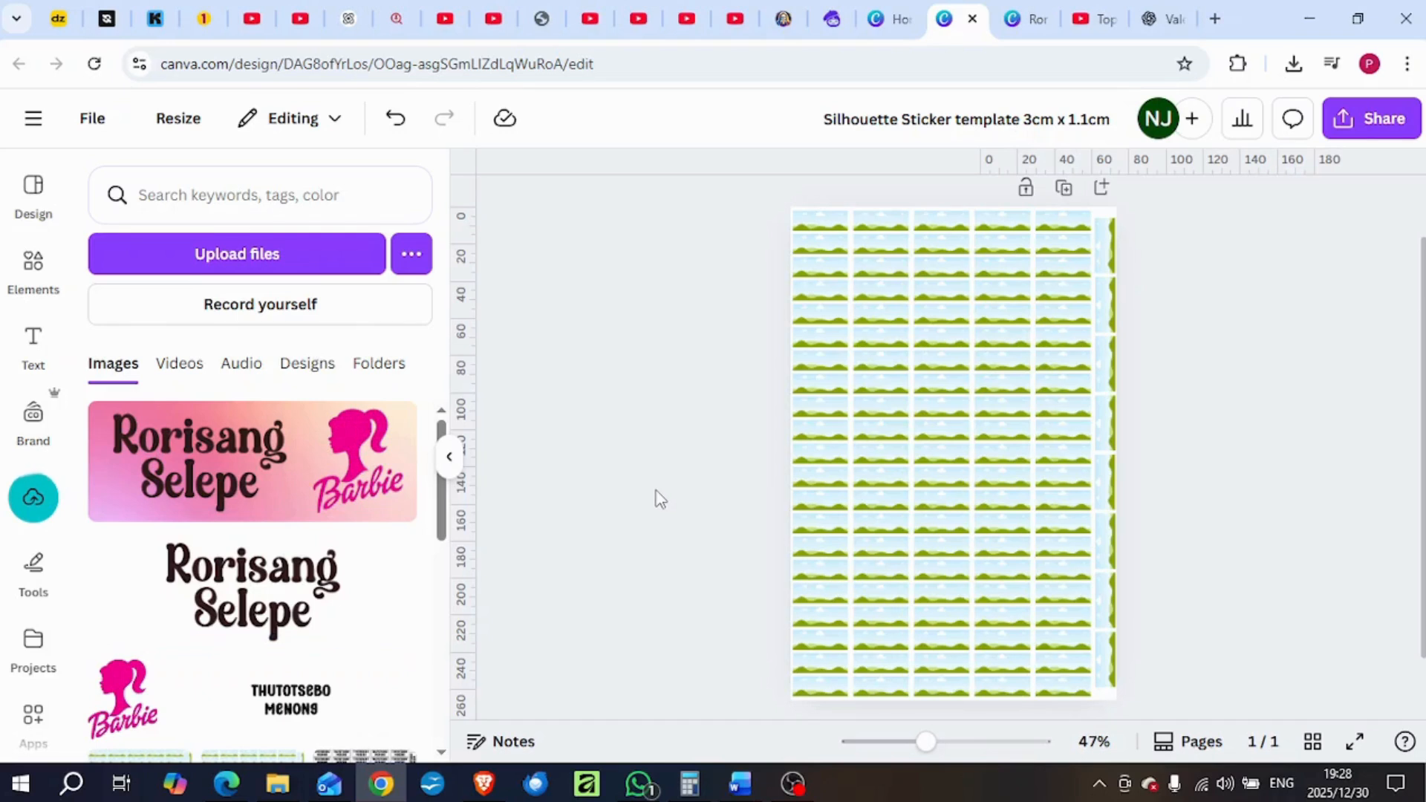
Insert the plain name sticker and place it in the second-column frame of the ninth row
click(286, 590)
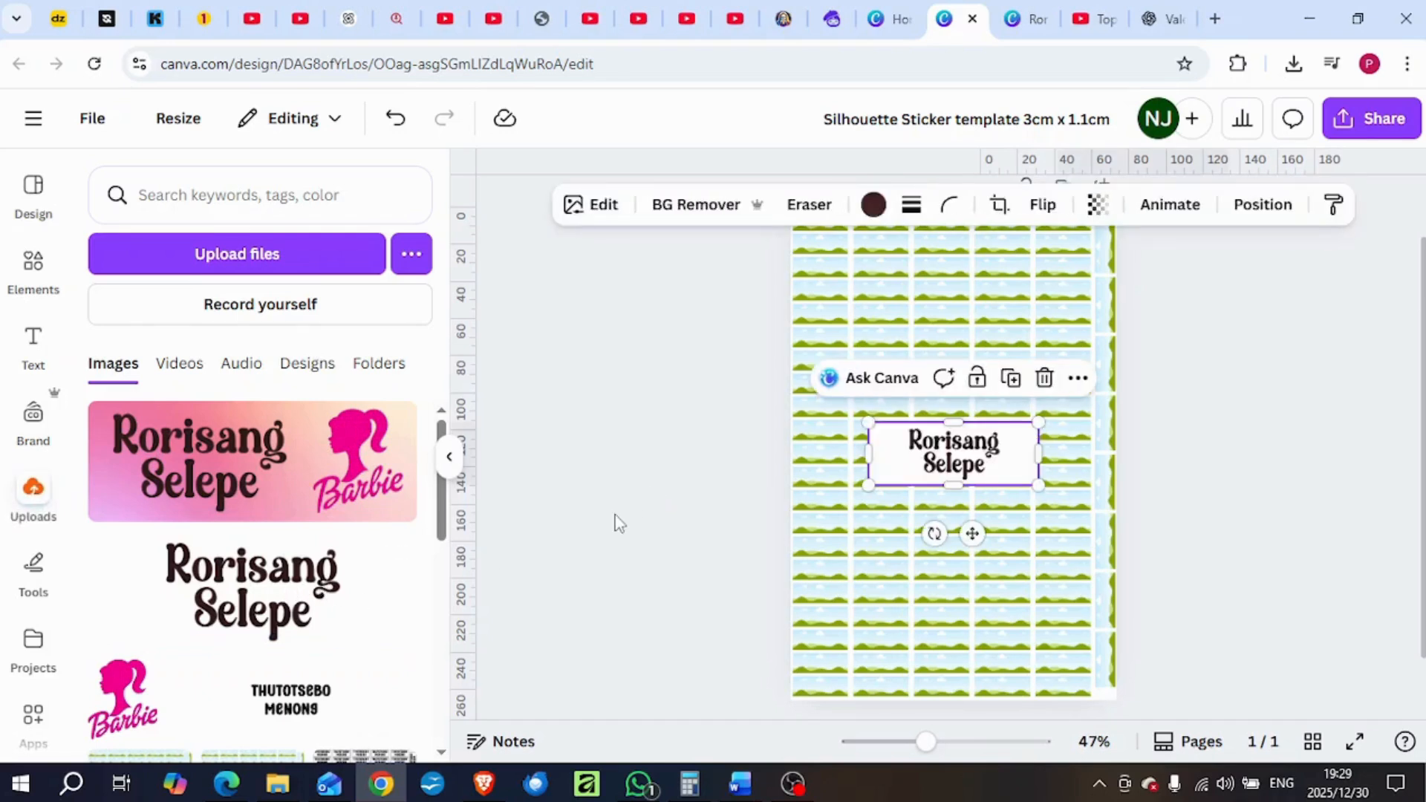
click(1203, 468)
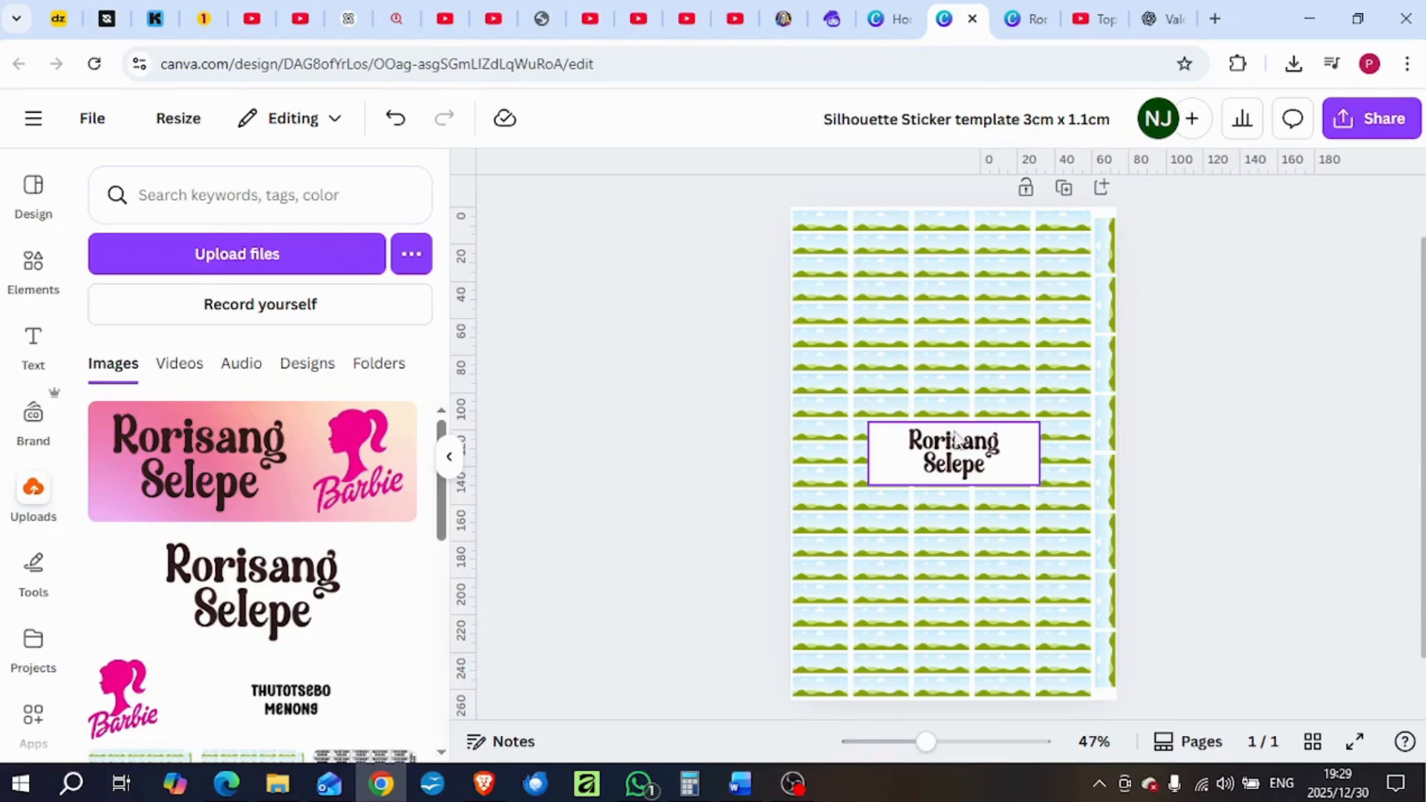
drag(958, 456, 880, 407)
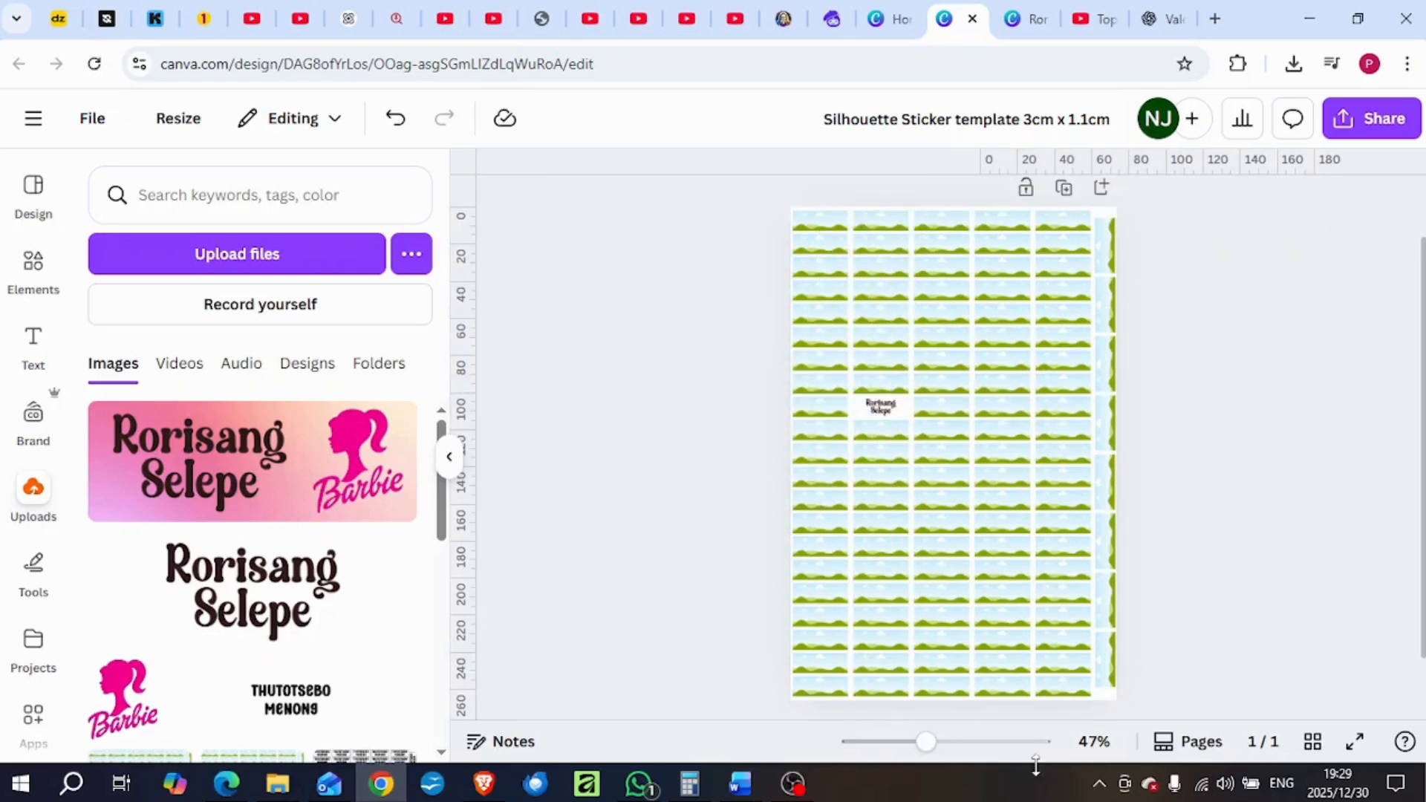
drag(926, 745, 996, 756)
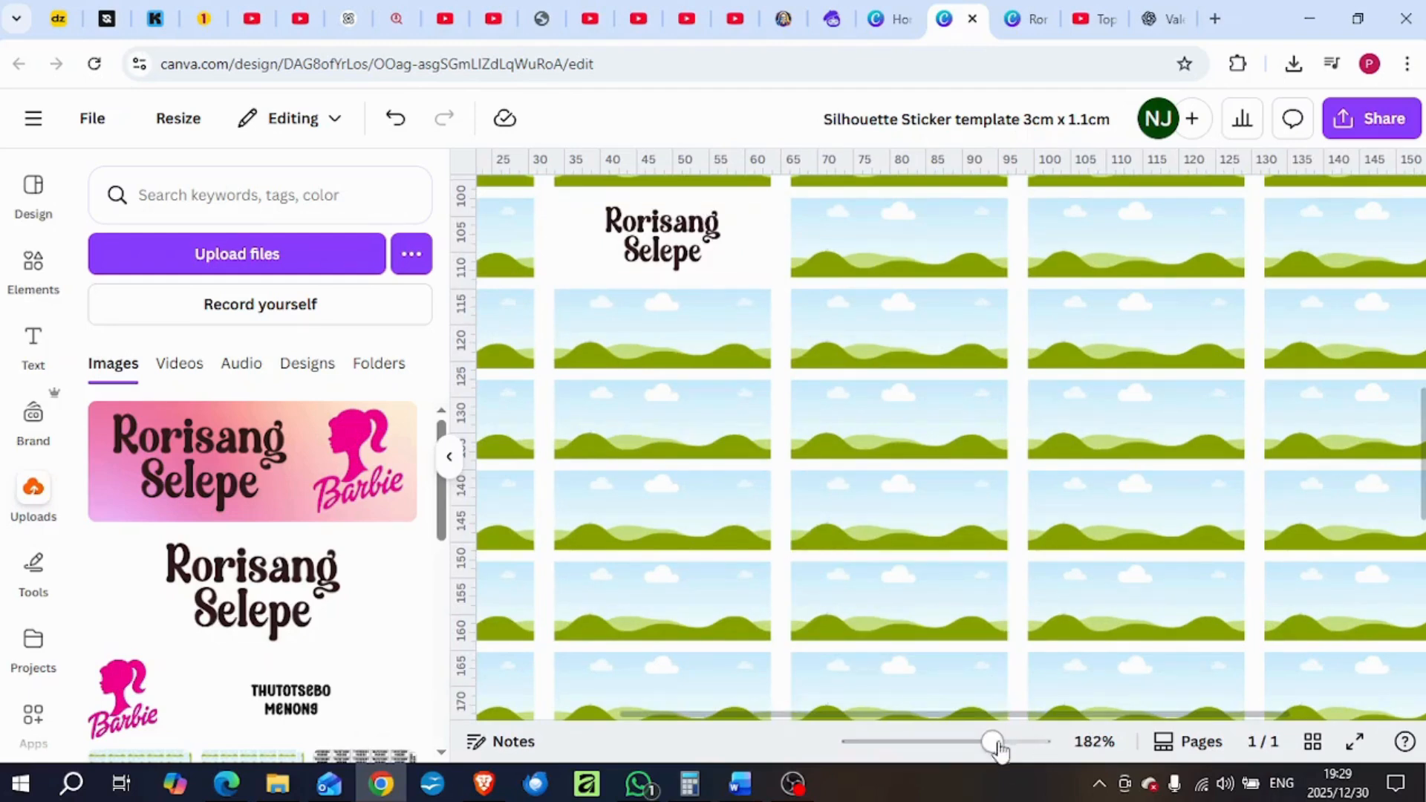
drag(993, 740, 945, 744)
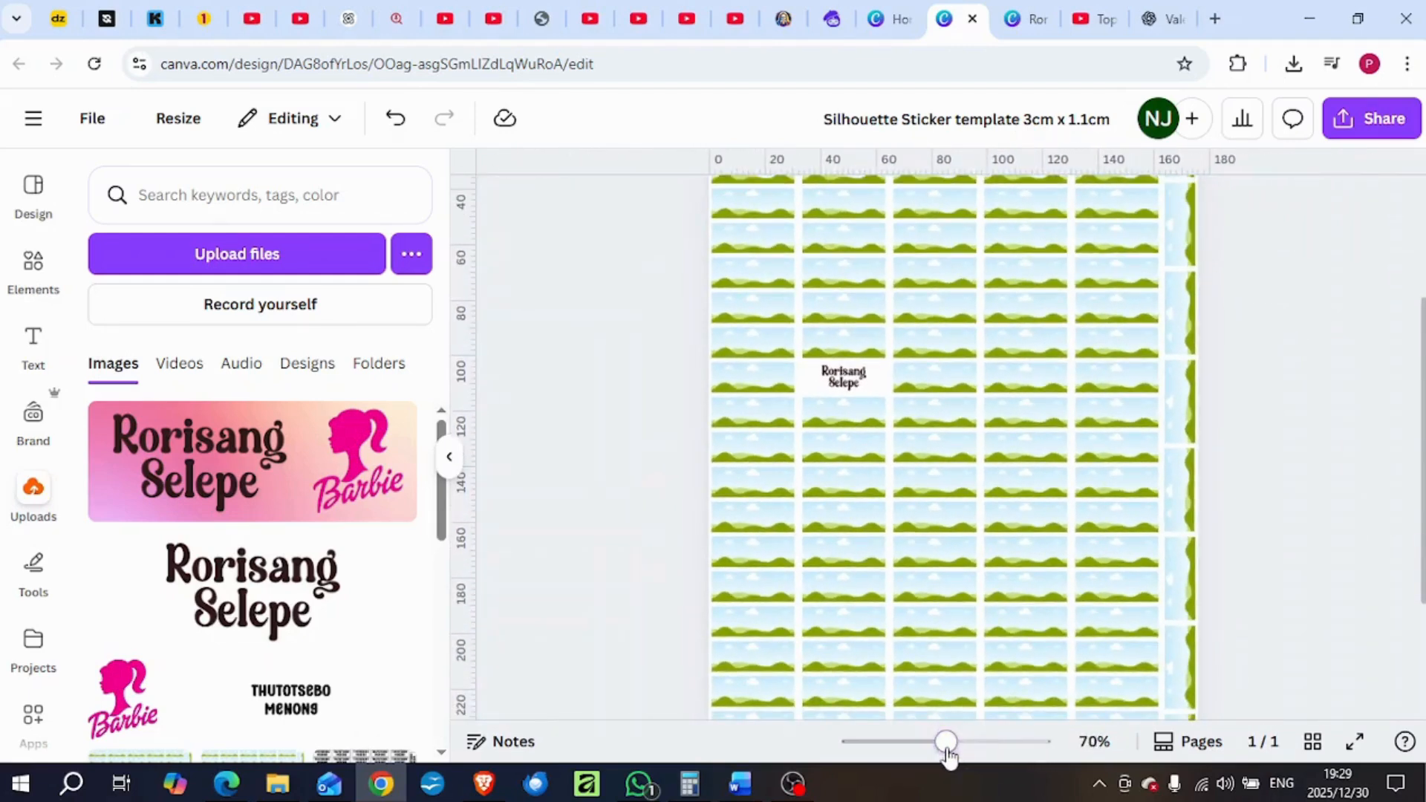
Detach the plain name sticker from its ninth-row frame and place it in the first frame of the top row
click(844, 383)
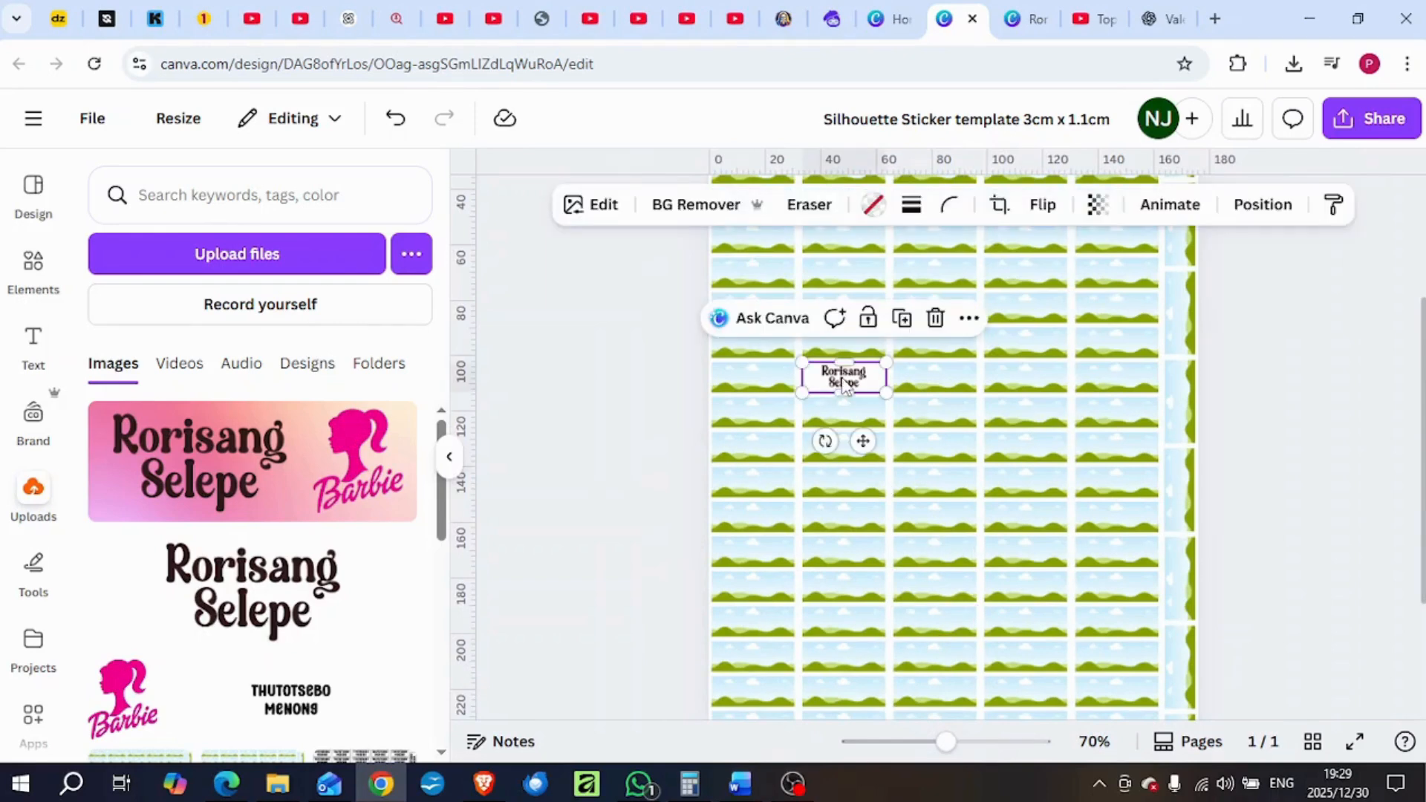
right_click(844, 383)
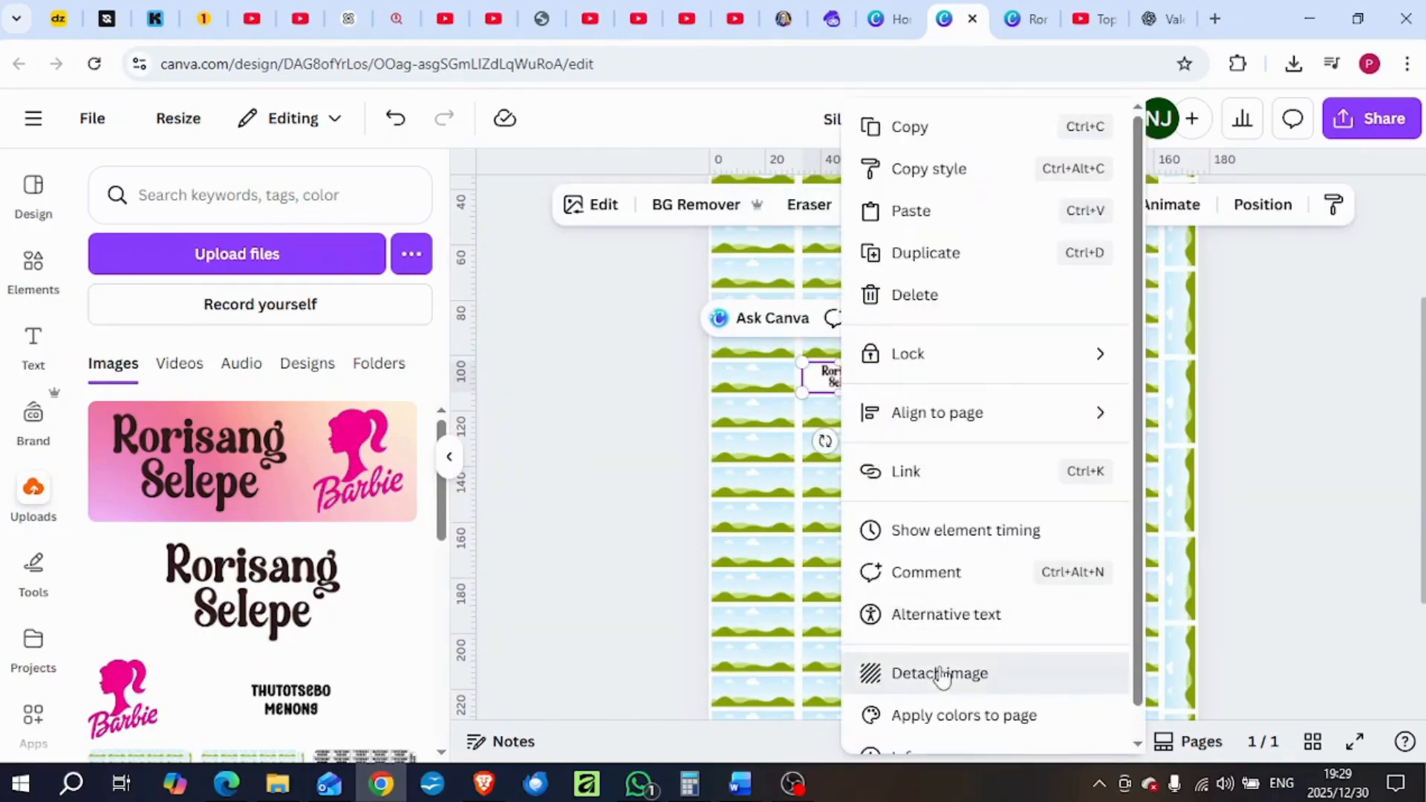
click(942, 673)
click(616, 447)
scroll(616, 447, up, 3)
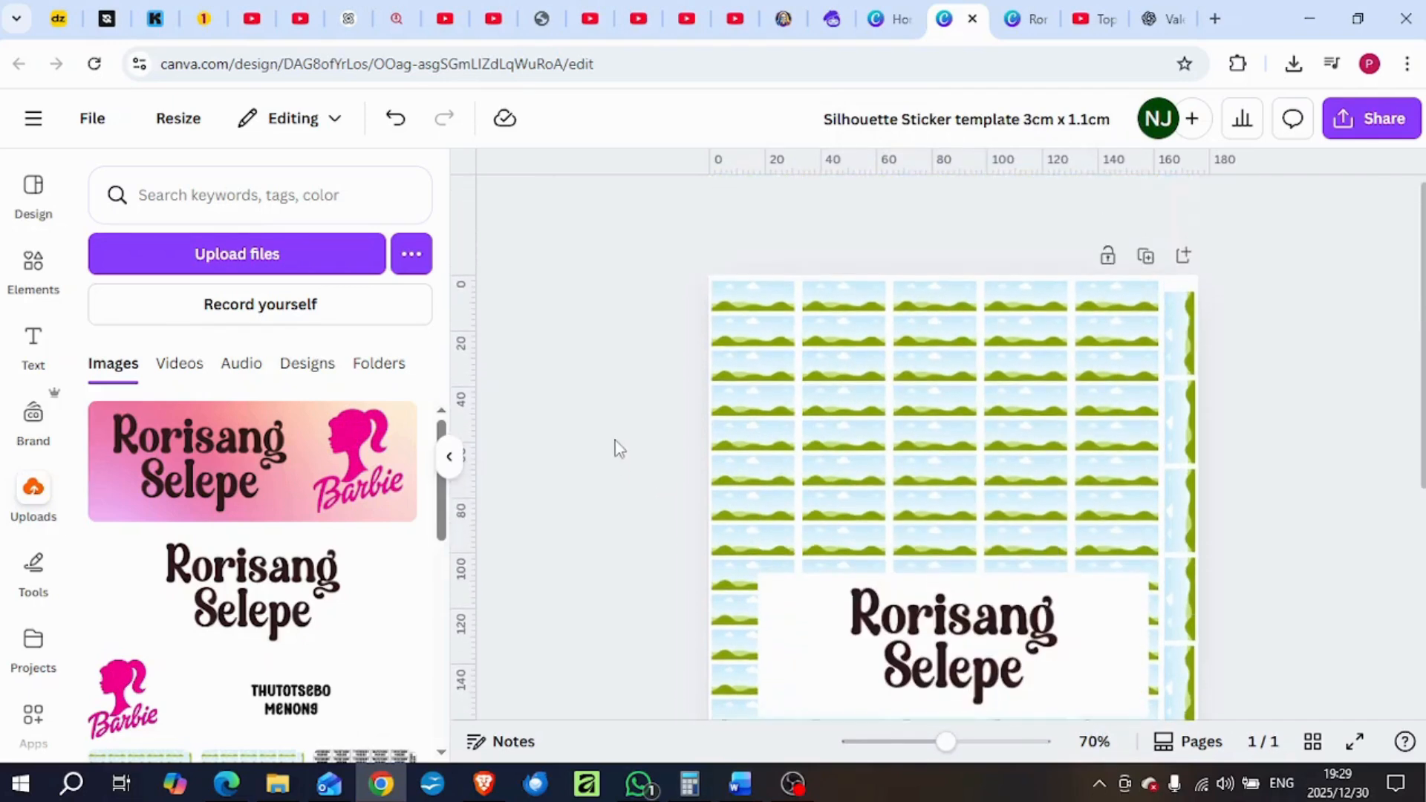
drag(928, 640, 756, 292)
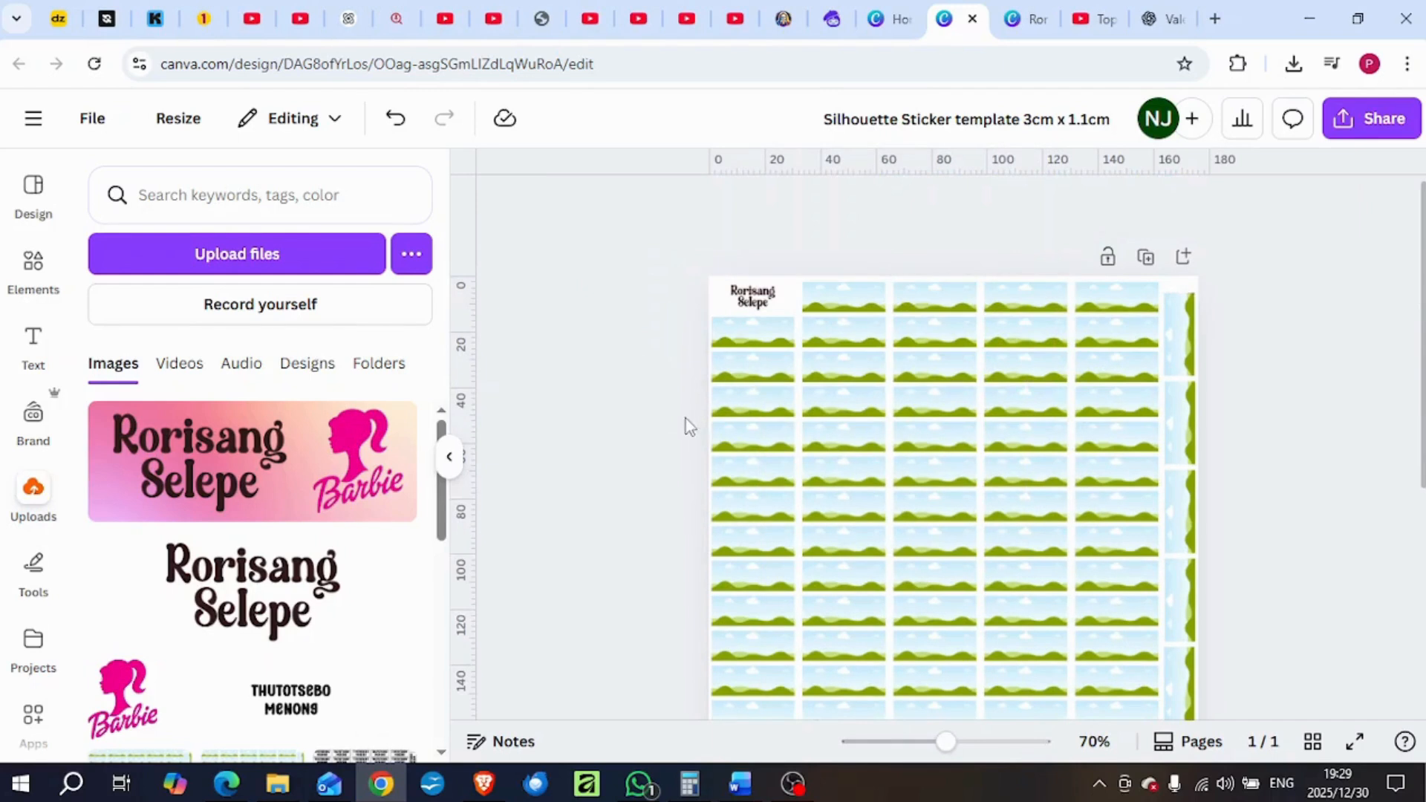
Fill the remaining four horizontal frames of the top row with copies of the plain name sticker
click(256, 608)
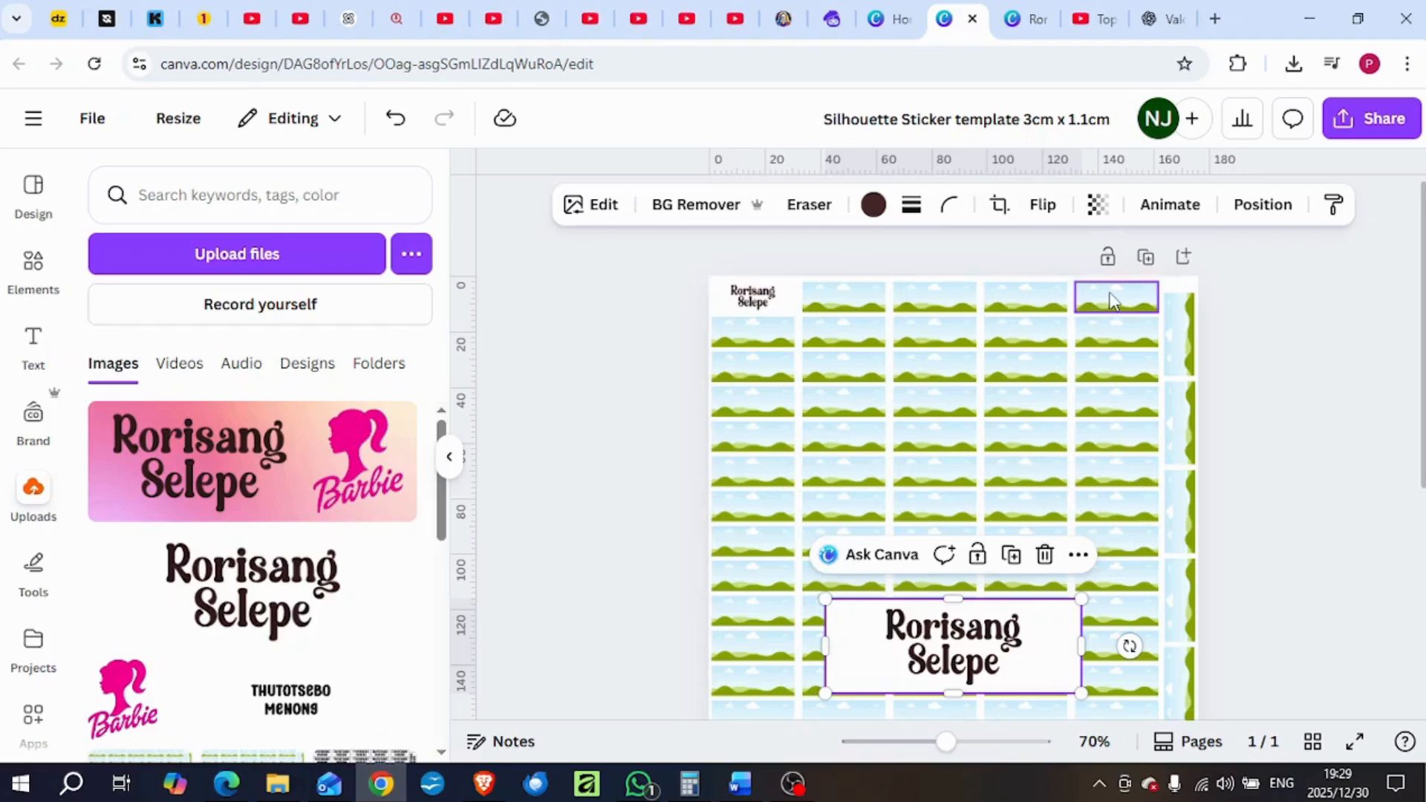
drag(918, 654, 839, 297)
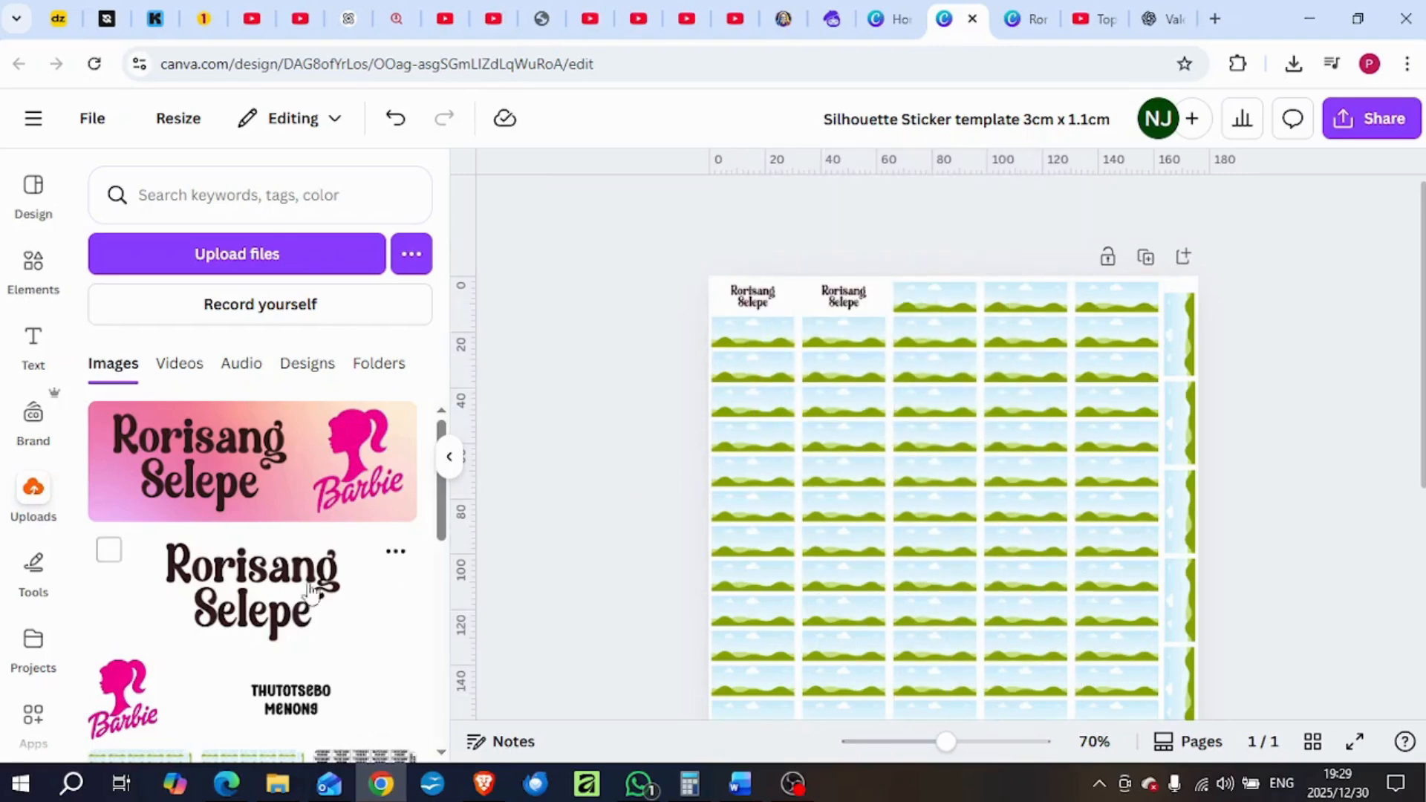
click(258, 603)
click(259, 603)
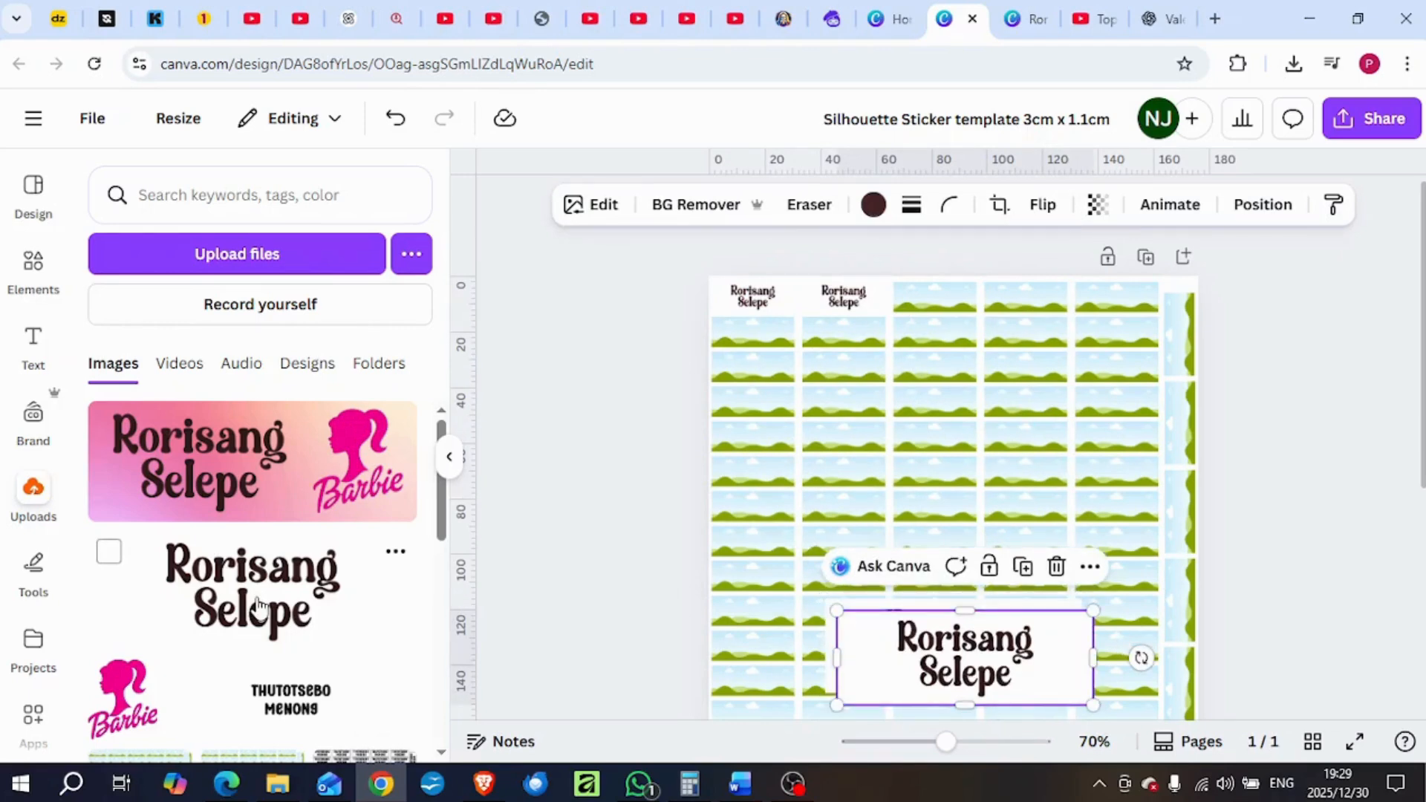
drag(977, 677, 935, 297)
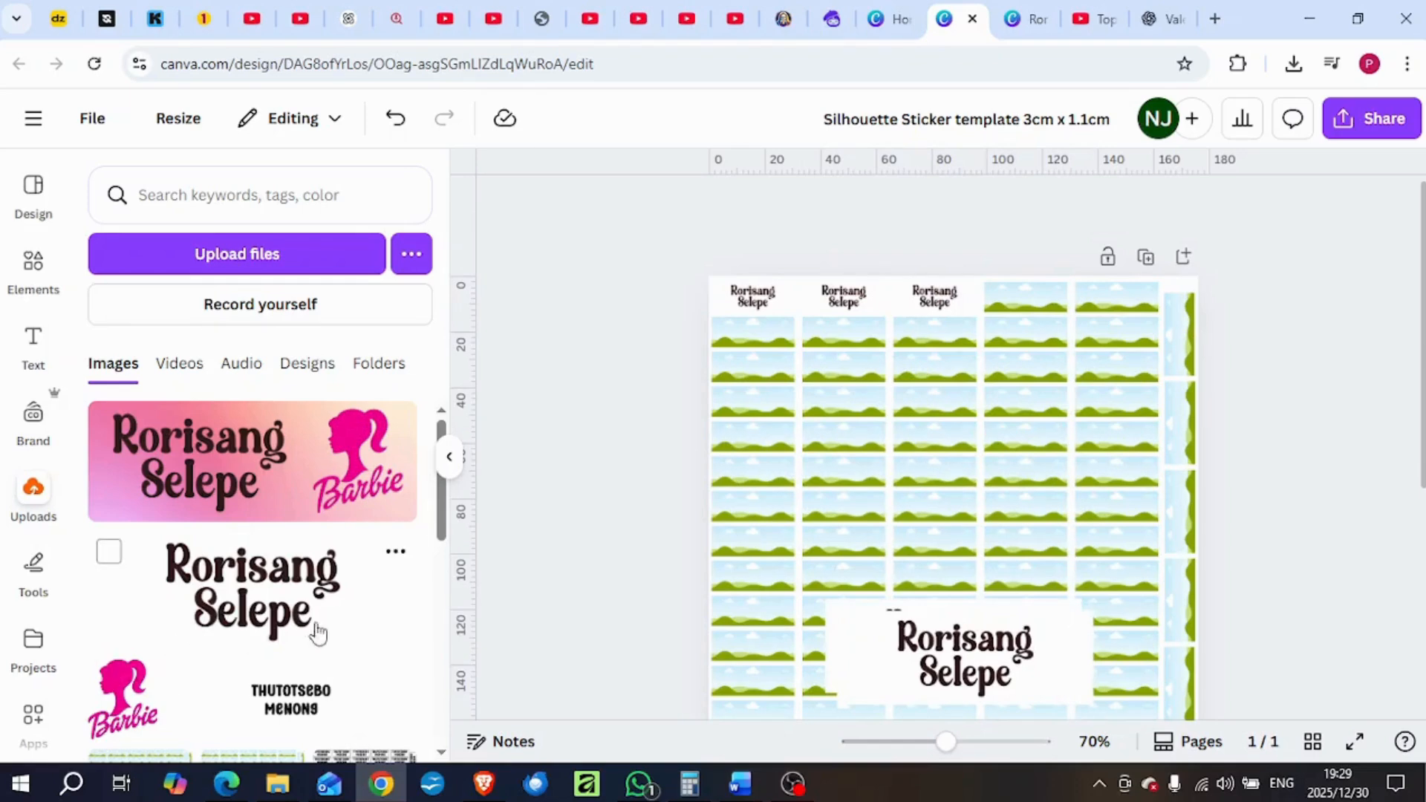
drag(958, 657, 990, 297)
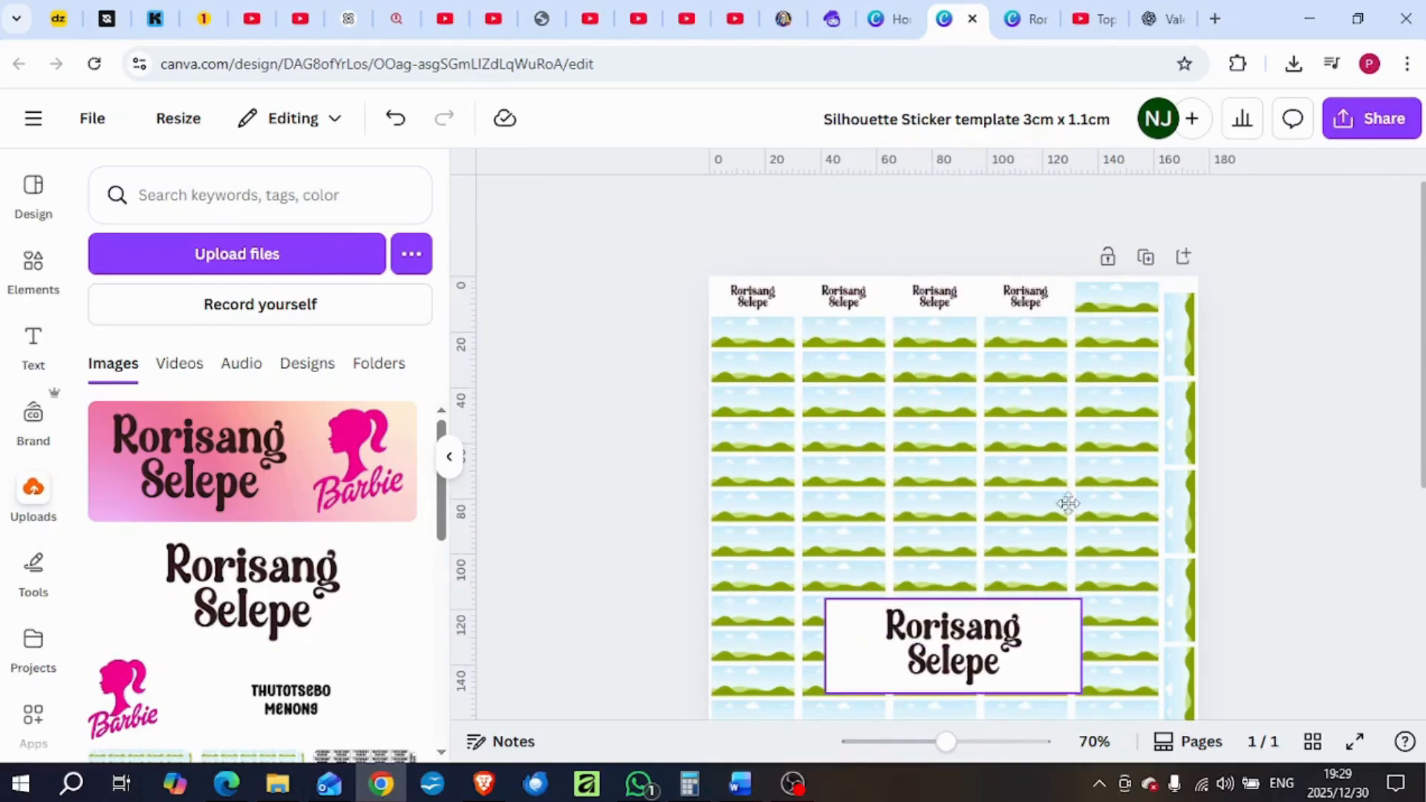
drag(966, 661, 1108, 312)
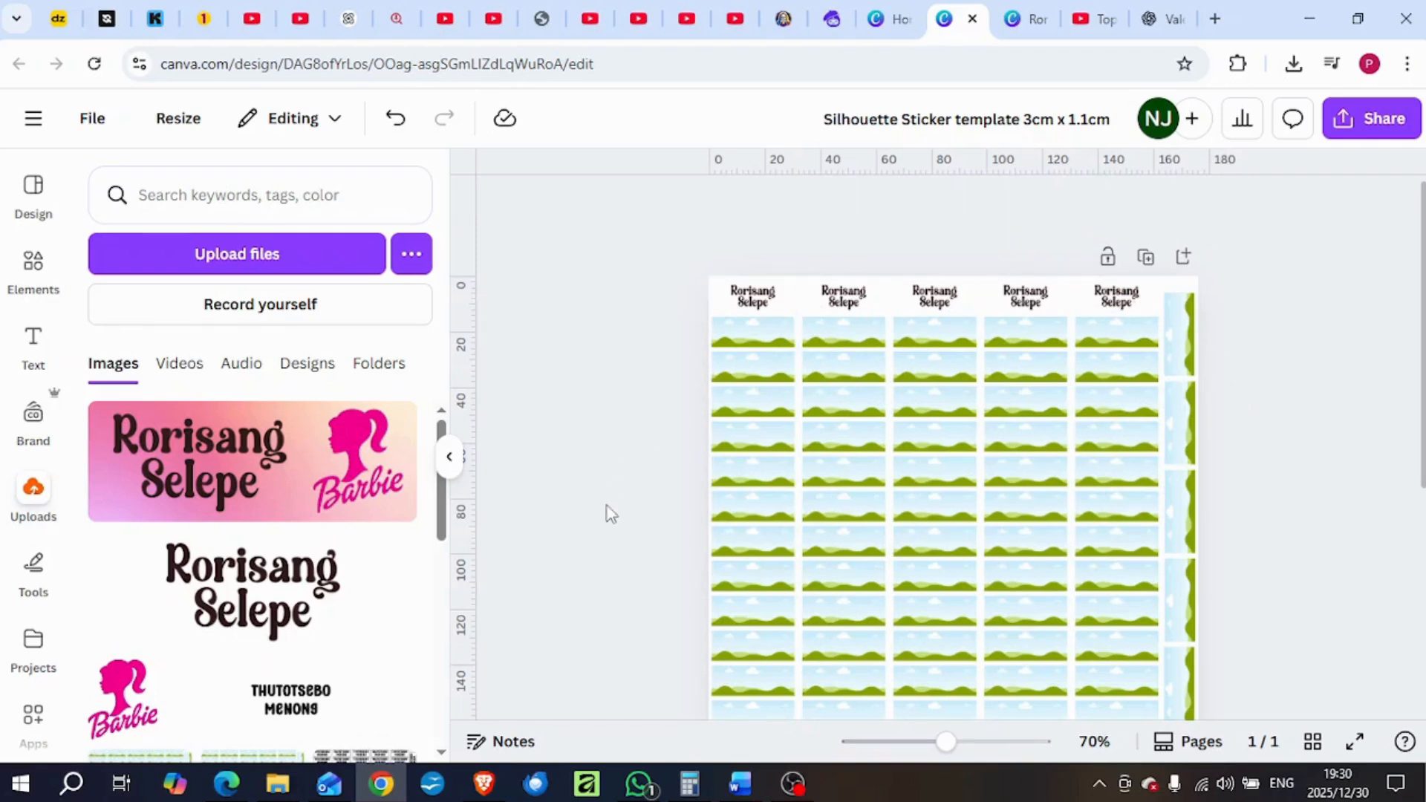
Insert six copies of the pink Barbie name sticker on the template page
click(229, 481)
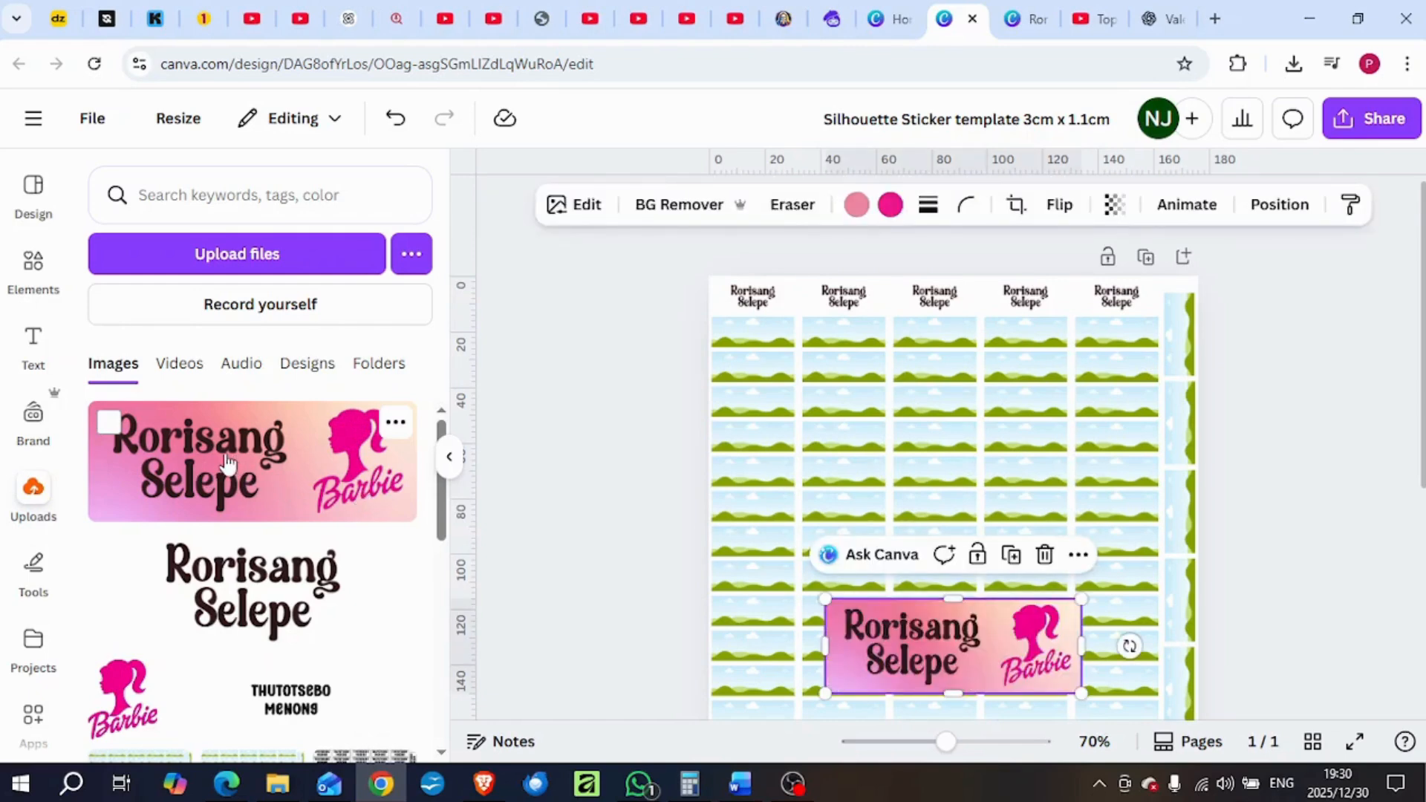
scroll(619, 486, down, 3)
scroll(619, 486, up, 3)
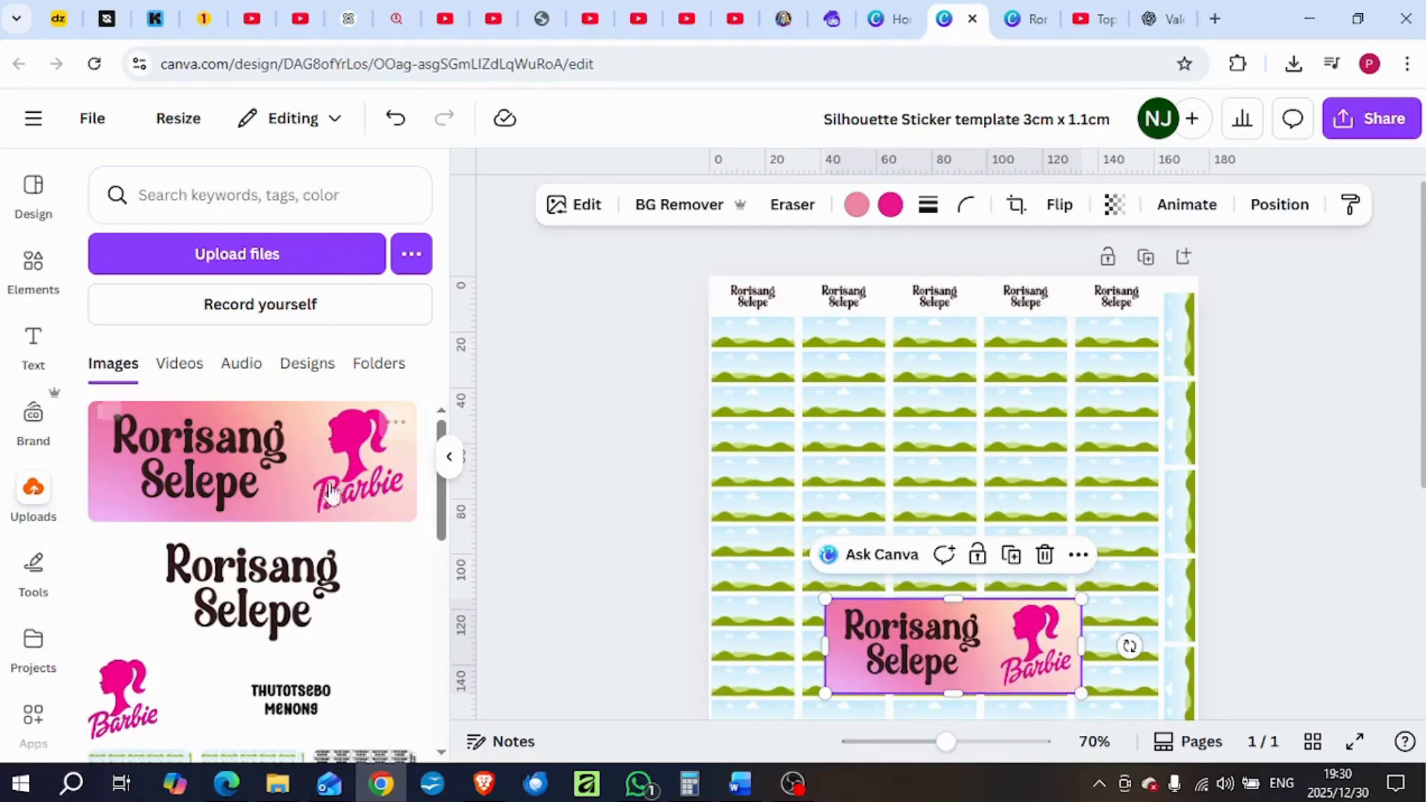
click(247, 472)
click(248, 472)
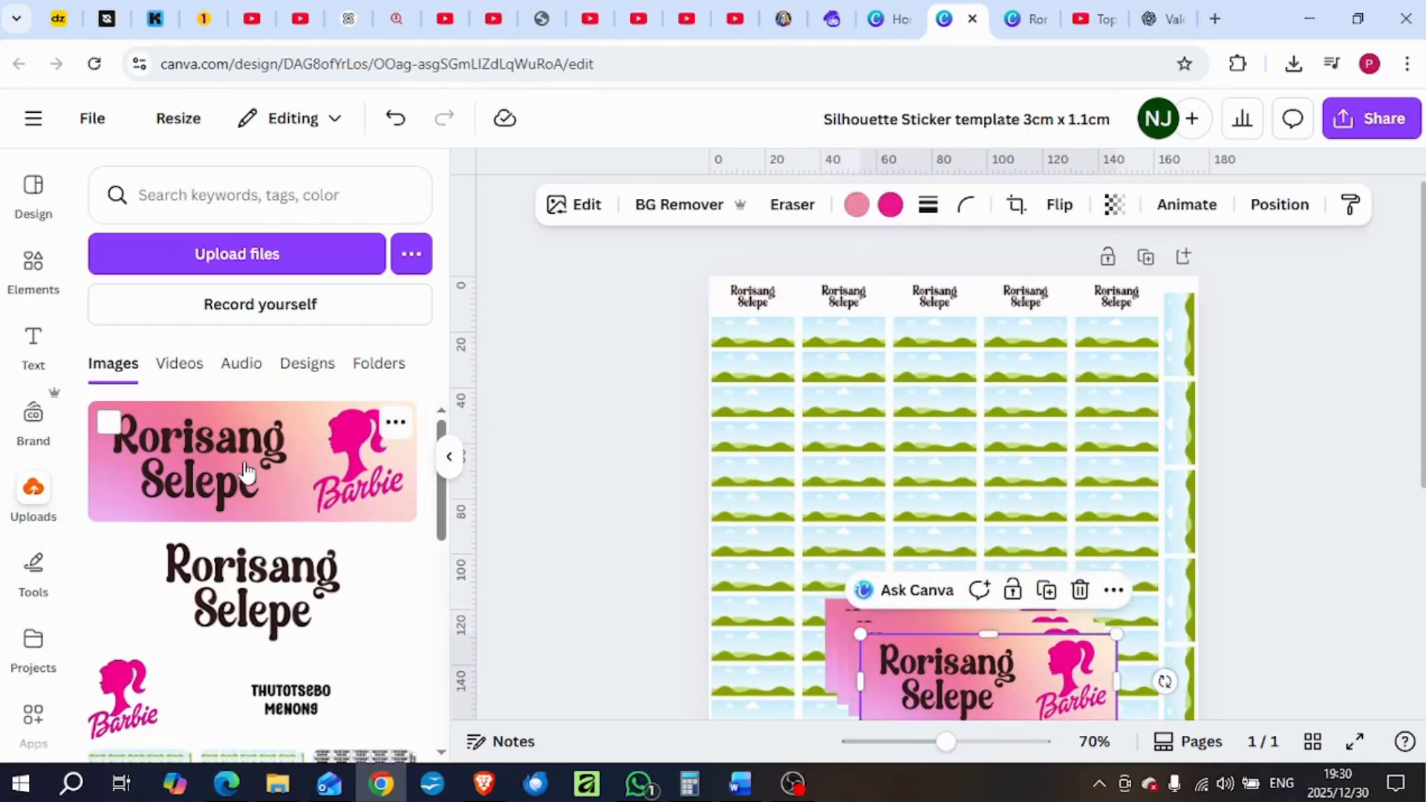
click(247, 471)
click(248, 472)
Fill the five horizontal frames of the second row with the pink Barbie name sticker copies
drag(937, 698, 747, 334)
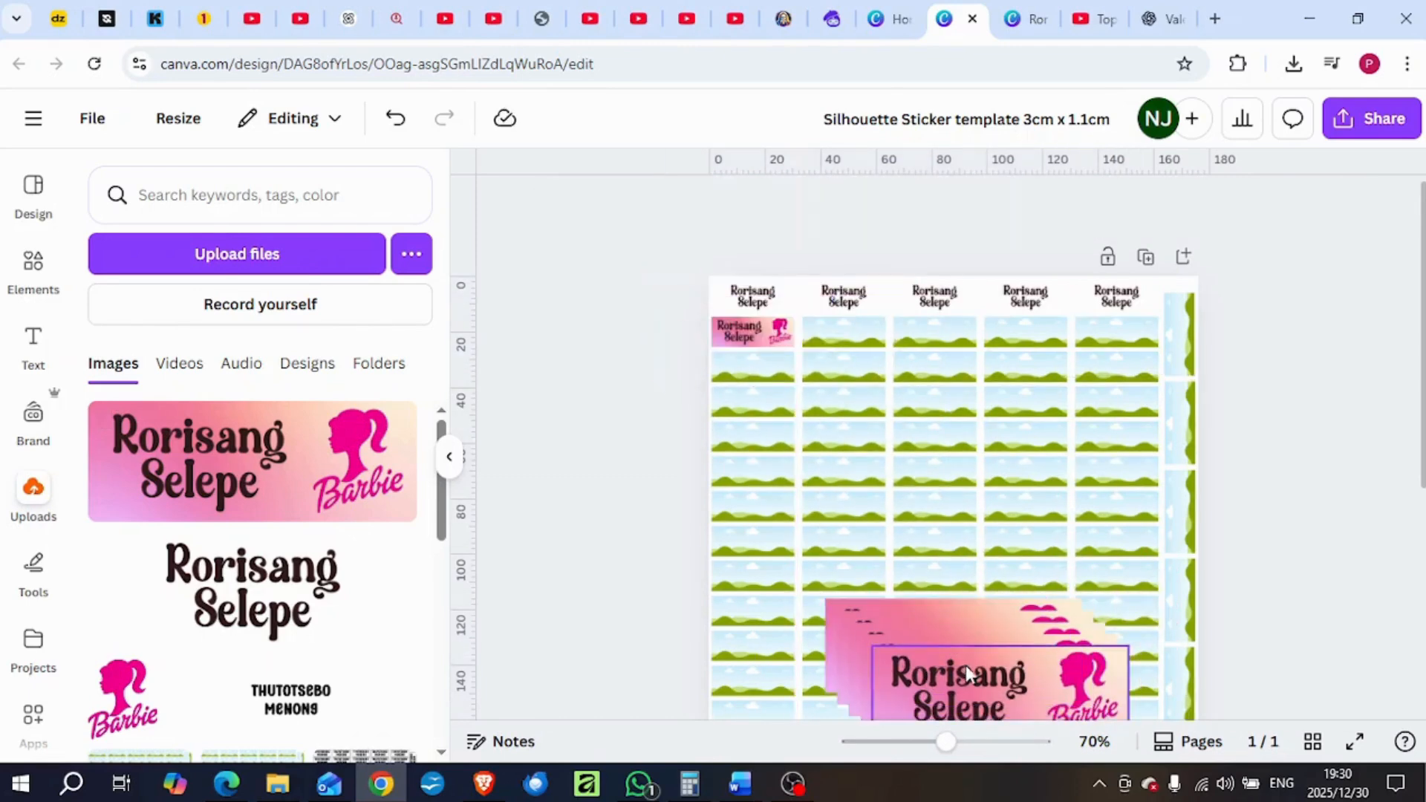
drag(965, 666, 843, 333)
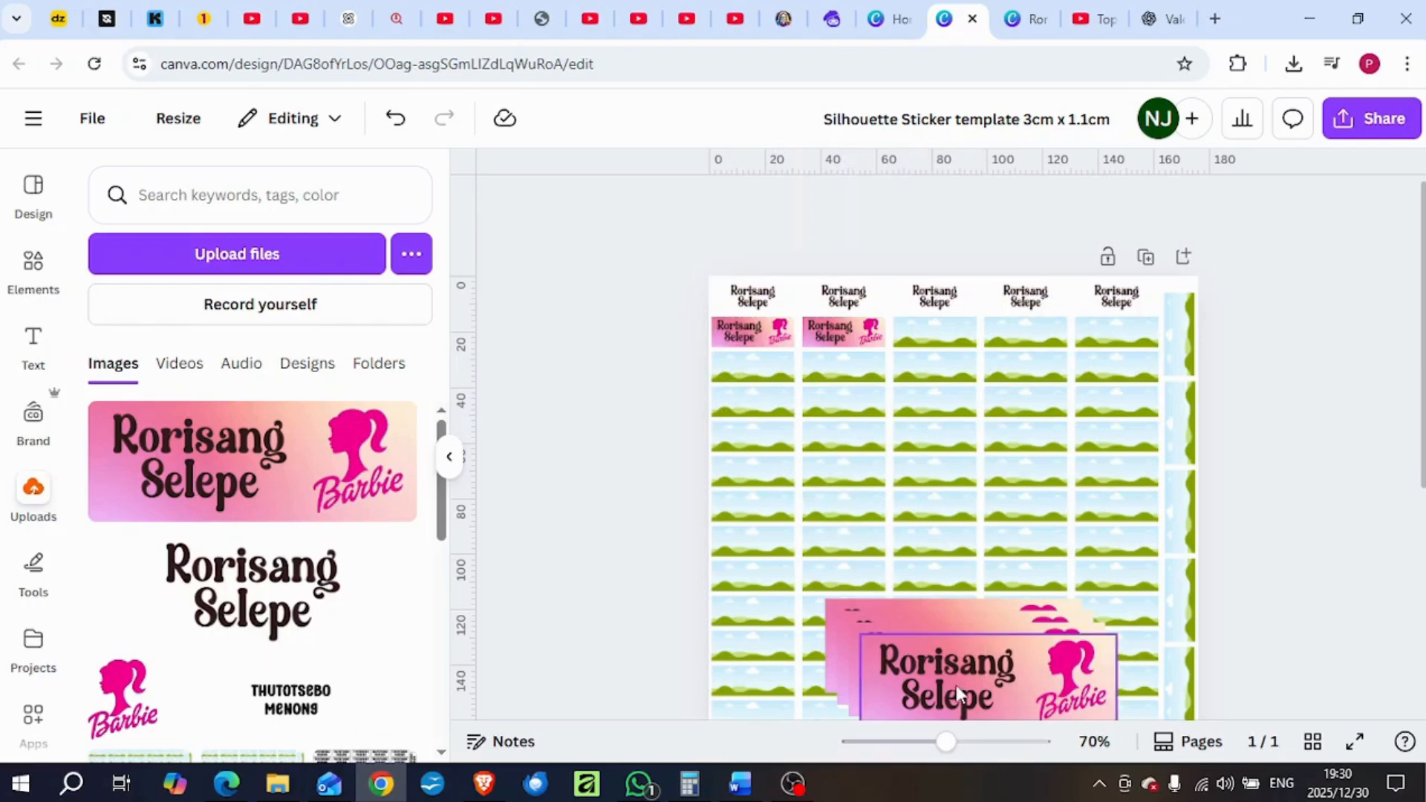
drag(955, 685, 935, 333)
drag(947, 657, 1116, 335)
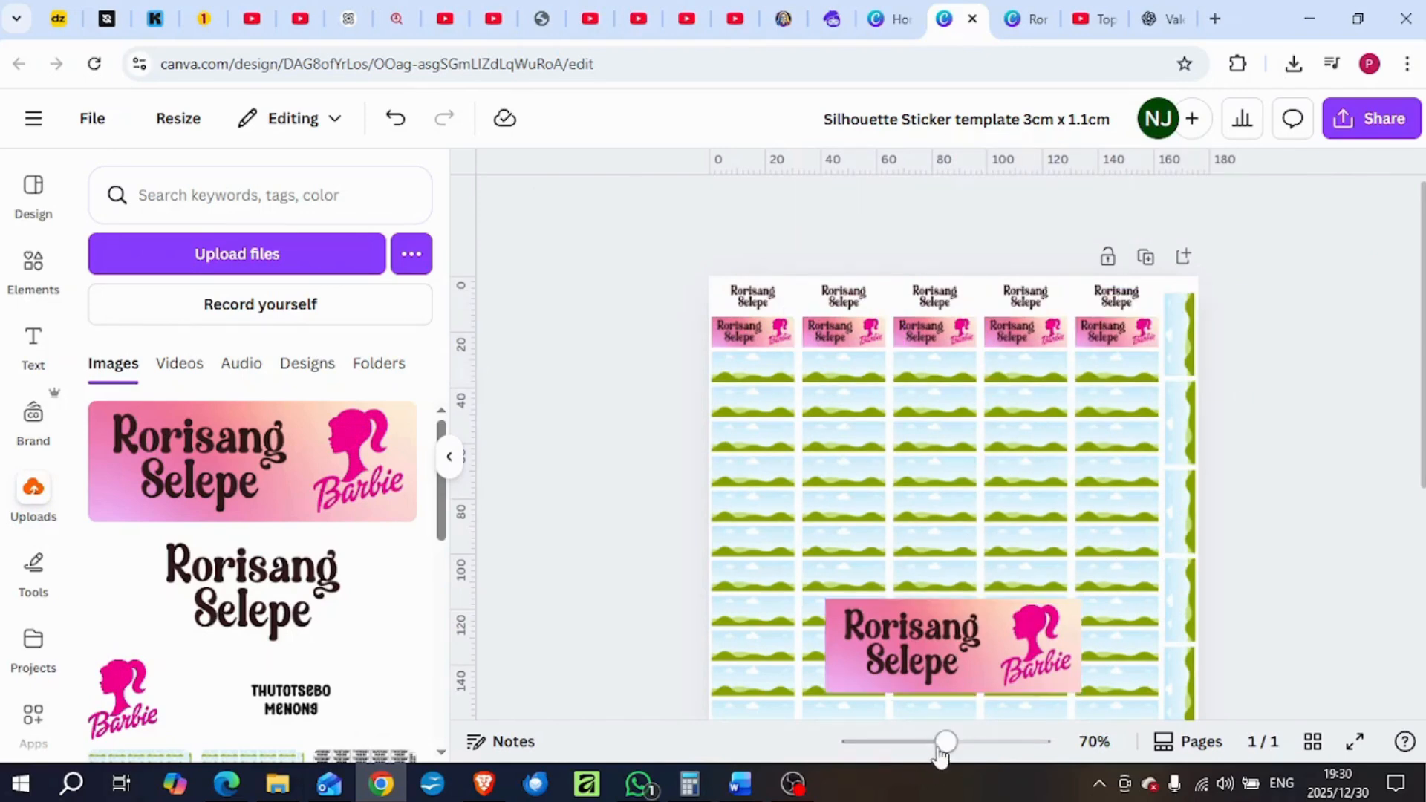
drag(945, 741, 974, 741)
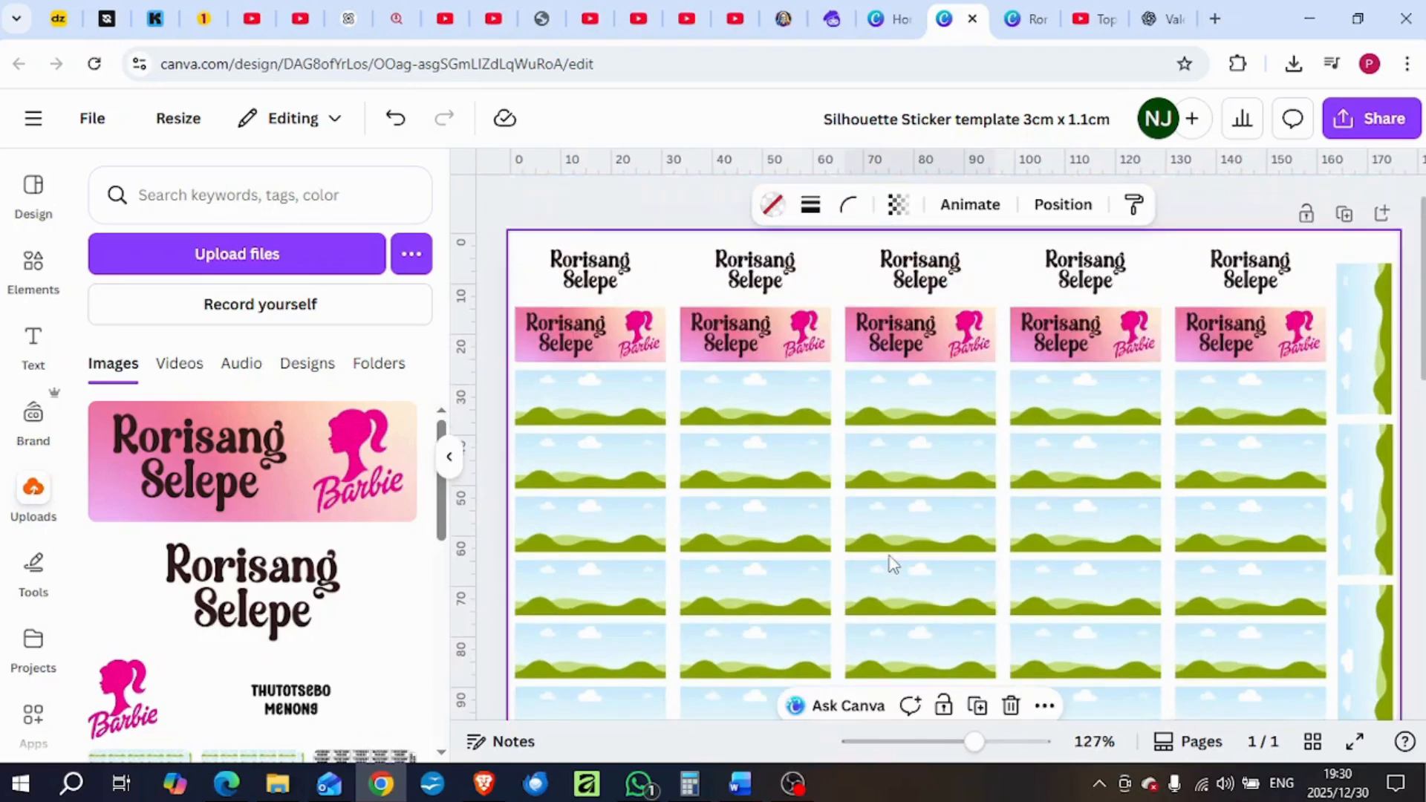
Insert copies of the pink Barbie name sticker and fill the last two vertical frames of the rightmost column with them
drag(962, 745, 934, 743)
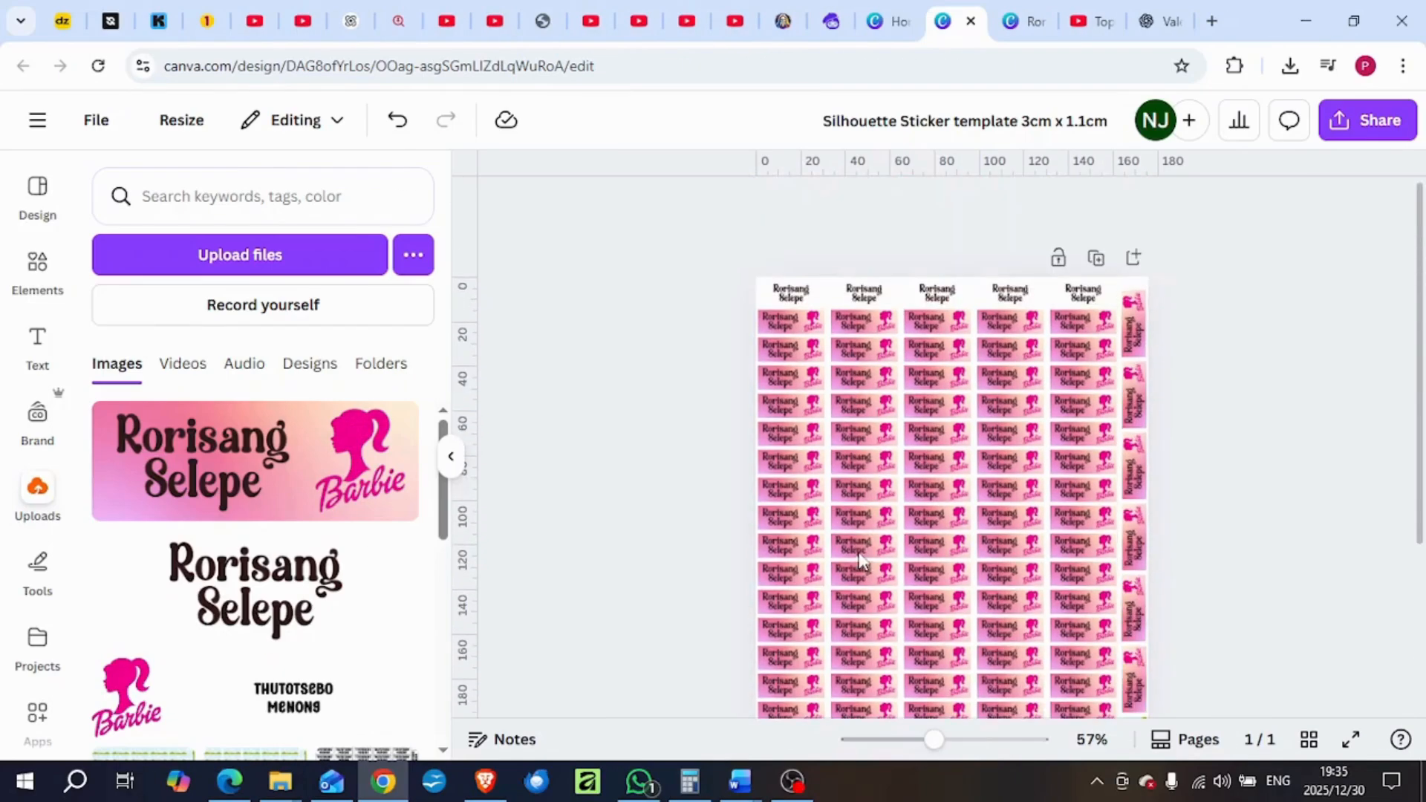
scroll(868, 562, down, 3)
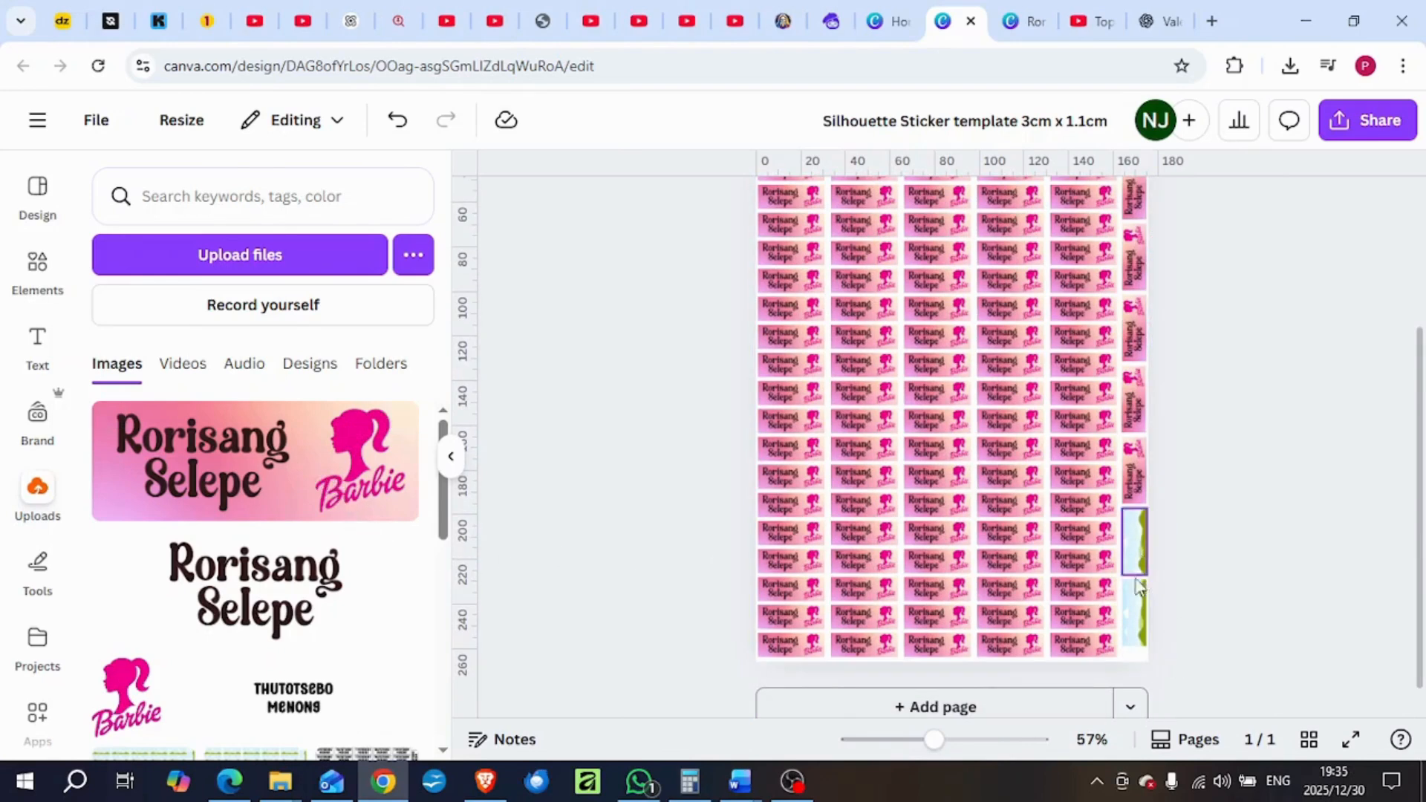
click(256, 472)
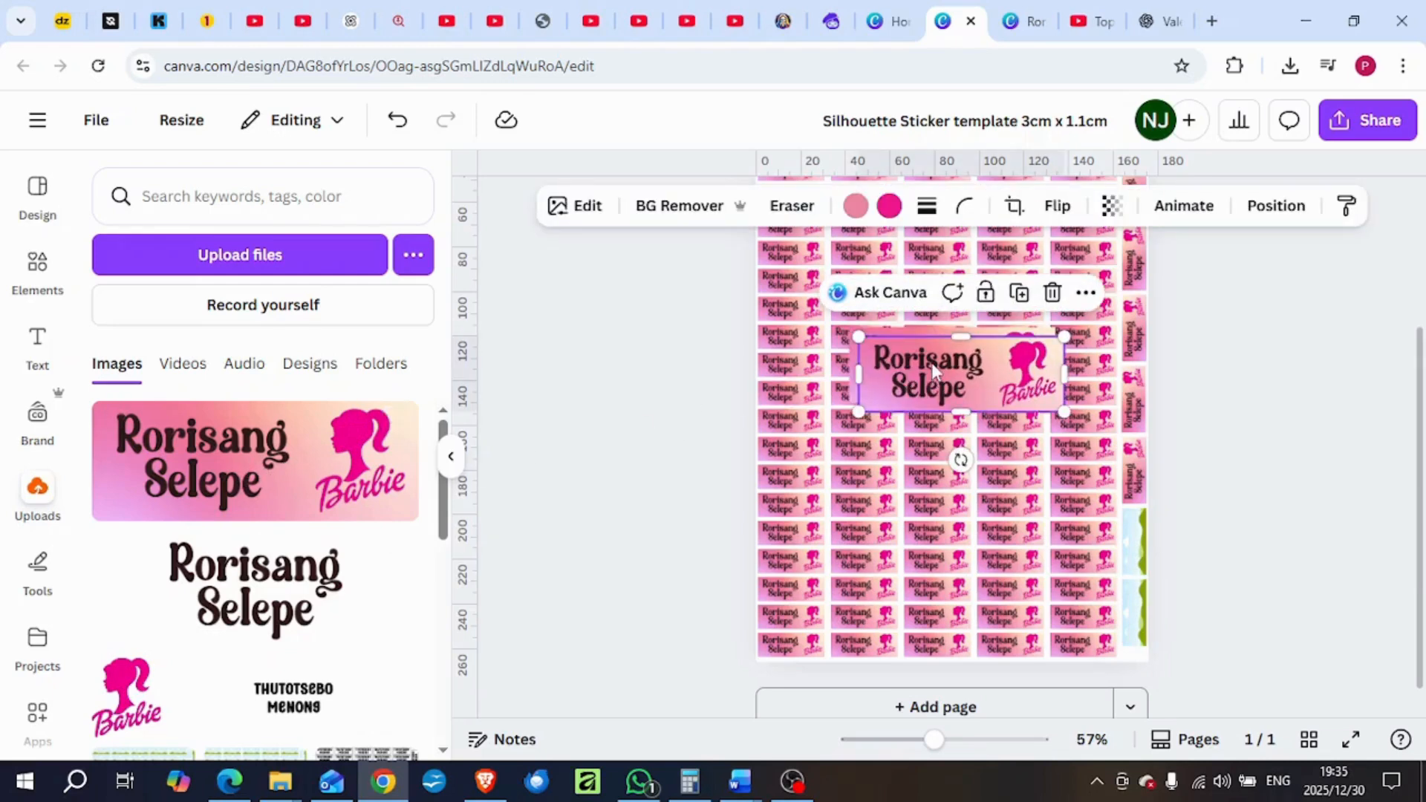
drag(933, 367, 1120, 541)
key(Delete)
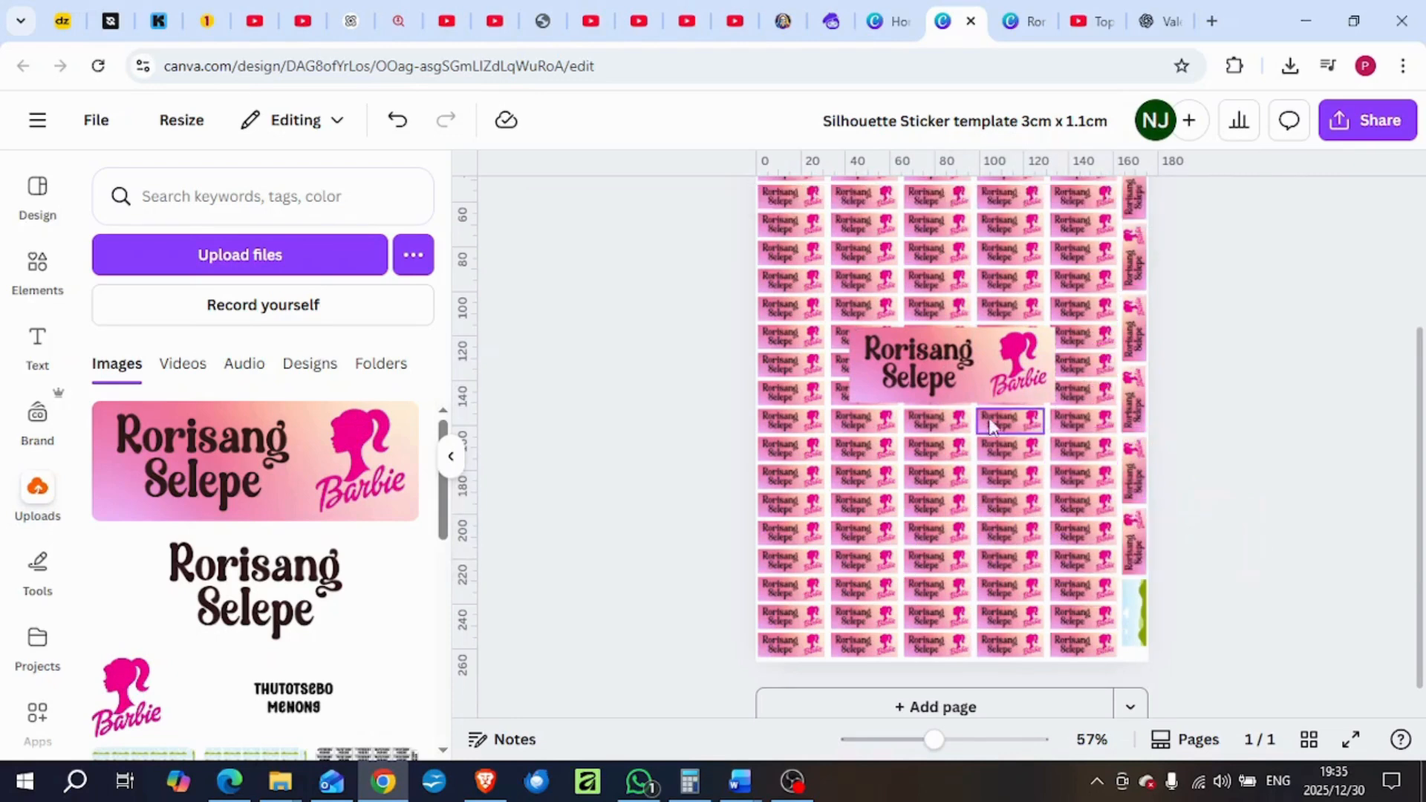
drag(942, 380, 1139, 625)
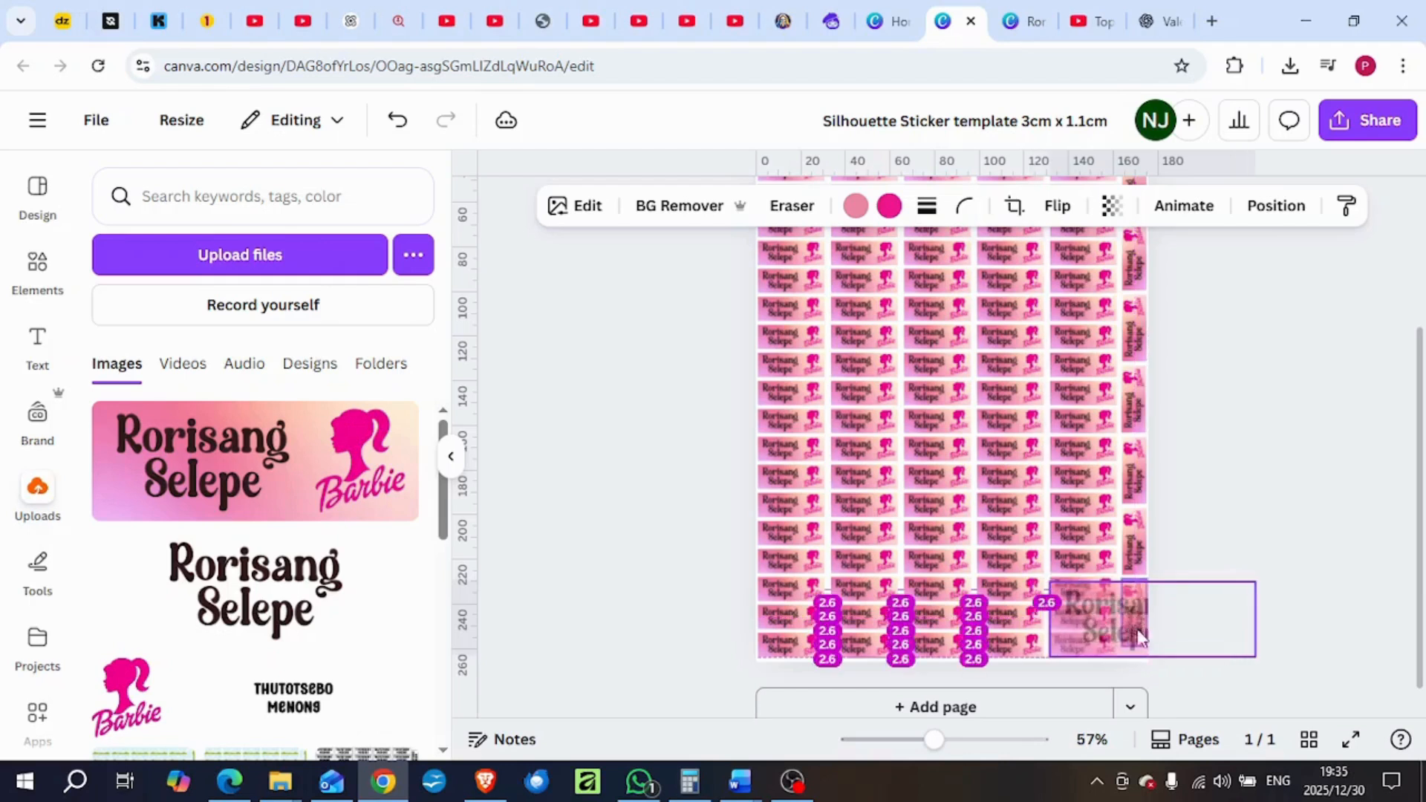
key(Delete)
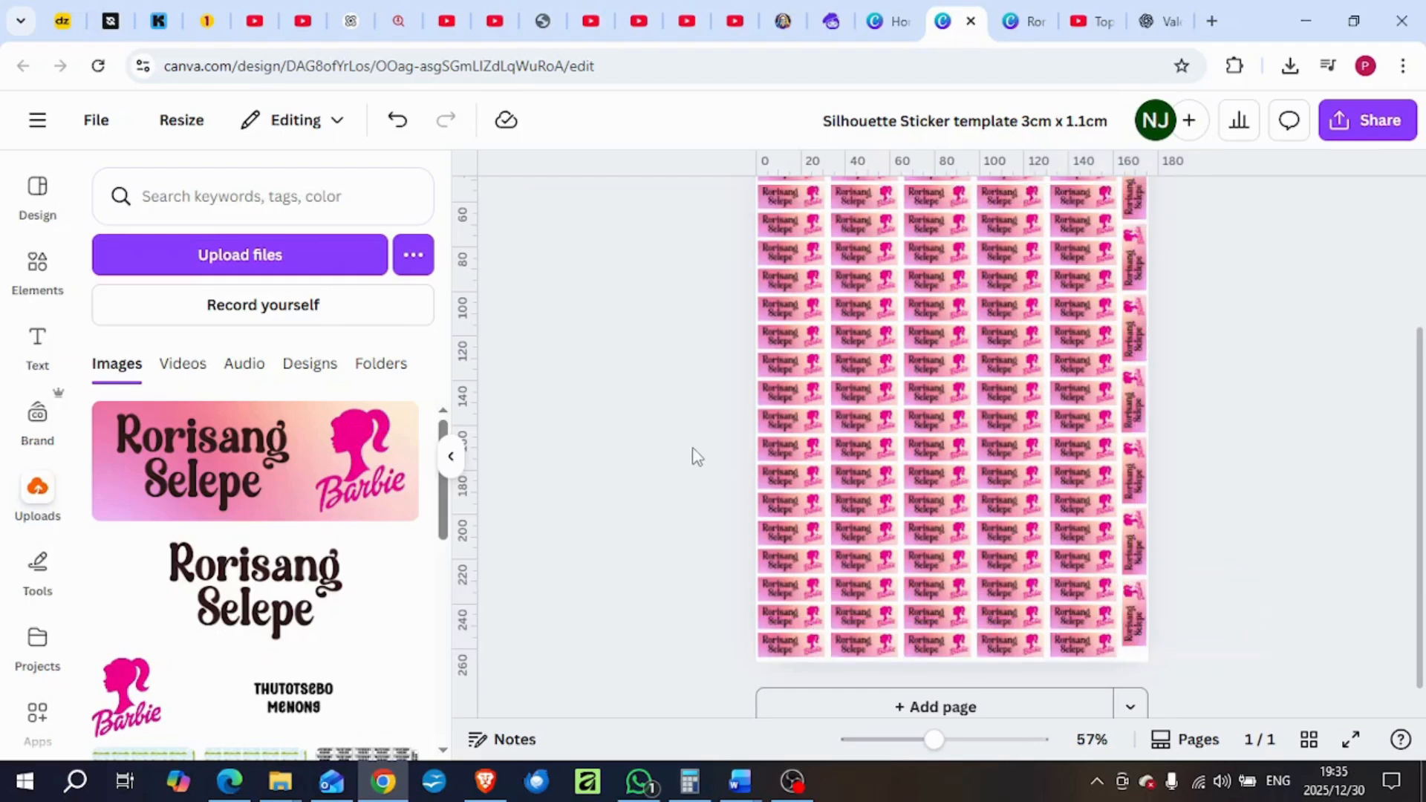
Review the whole sticker sheet from the top row to the bottom row for unfilled frames
scroll(696, 455, up, 3)
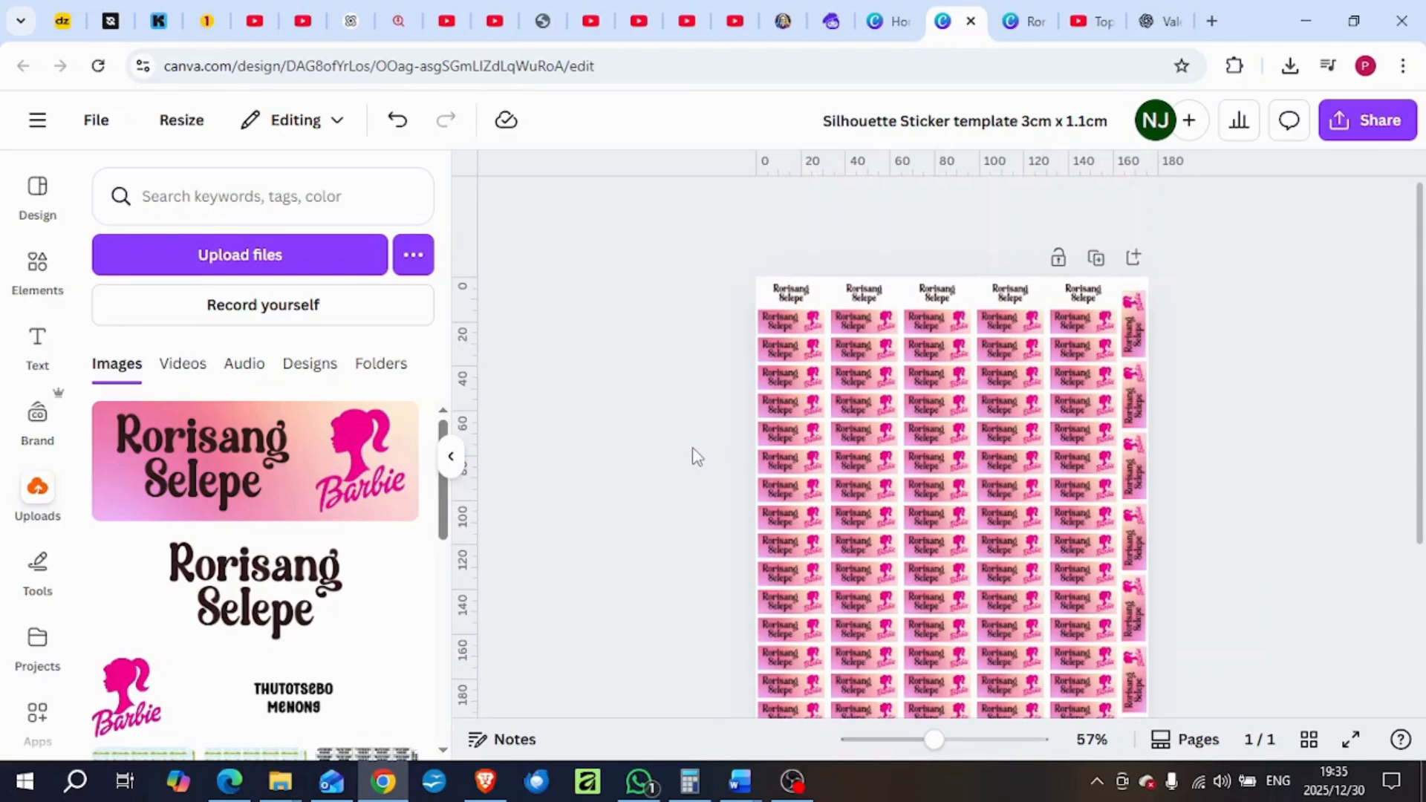
scroll(693, 455, down, 3)
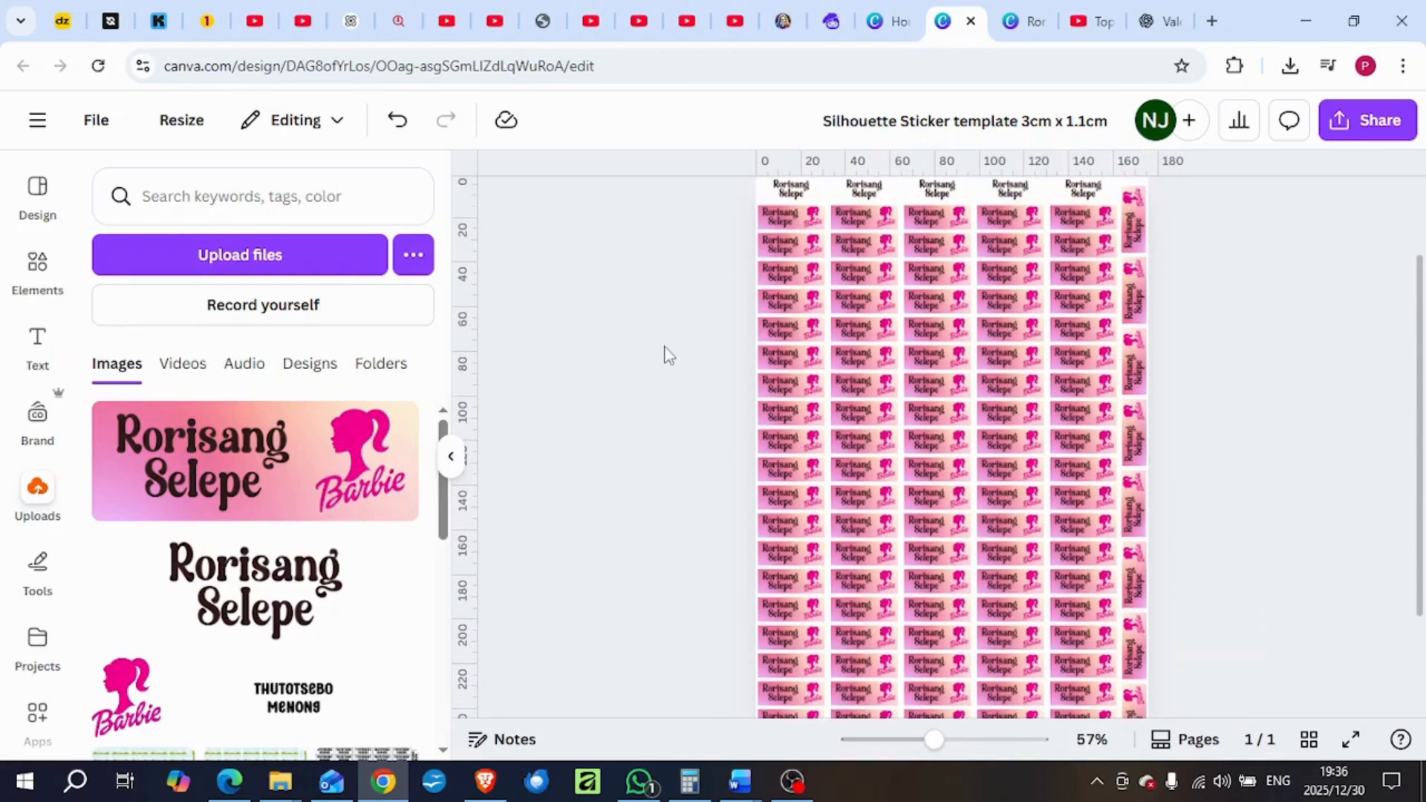
scroll(668, 355, down, 3)
scroll(668, 355, up, 4)
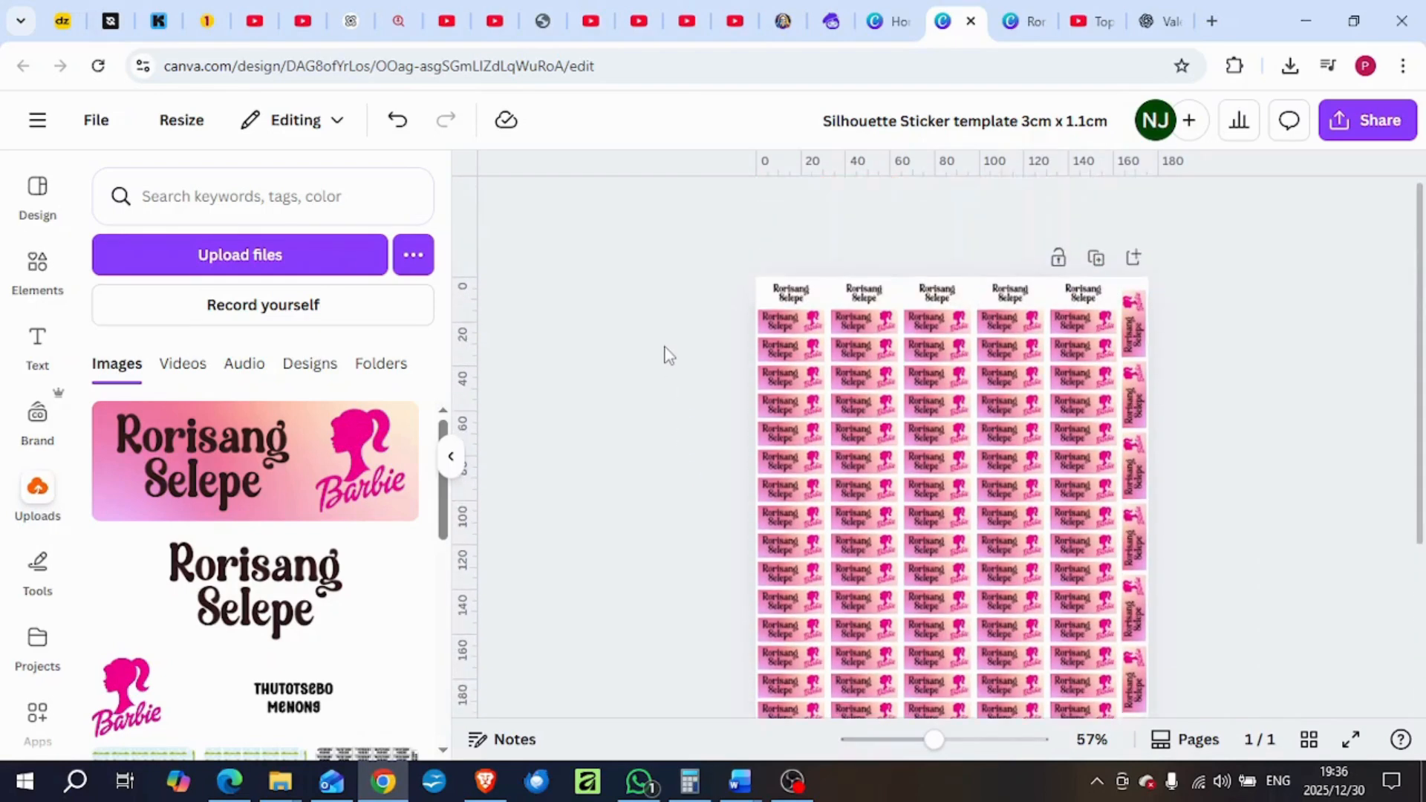
scroll(566, 389, down, 4)
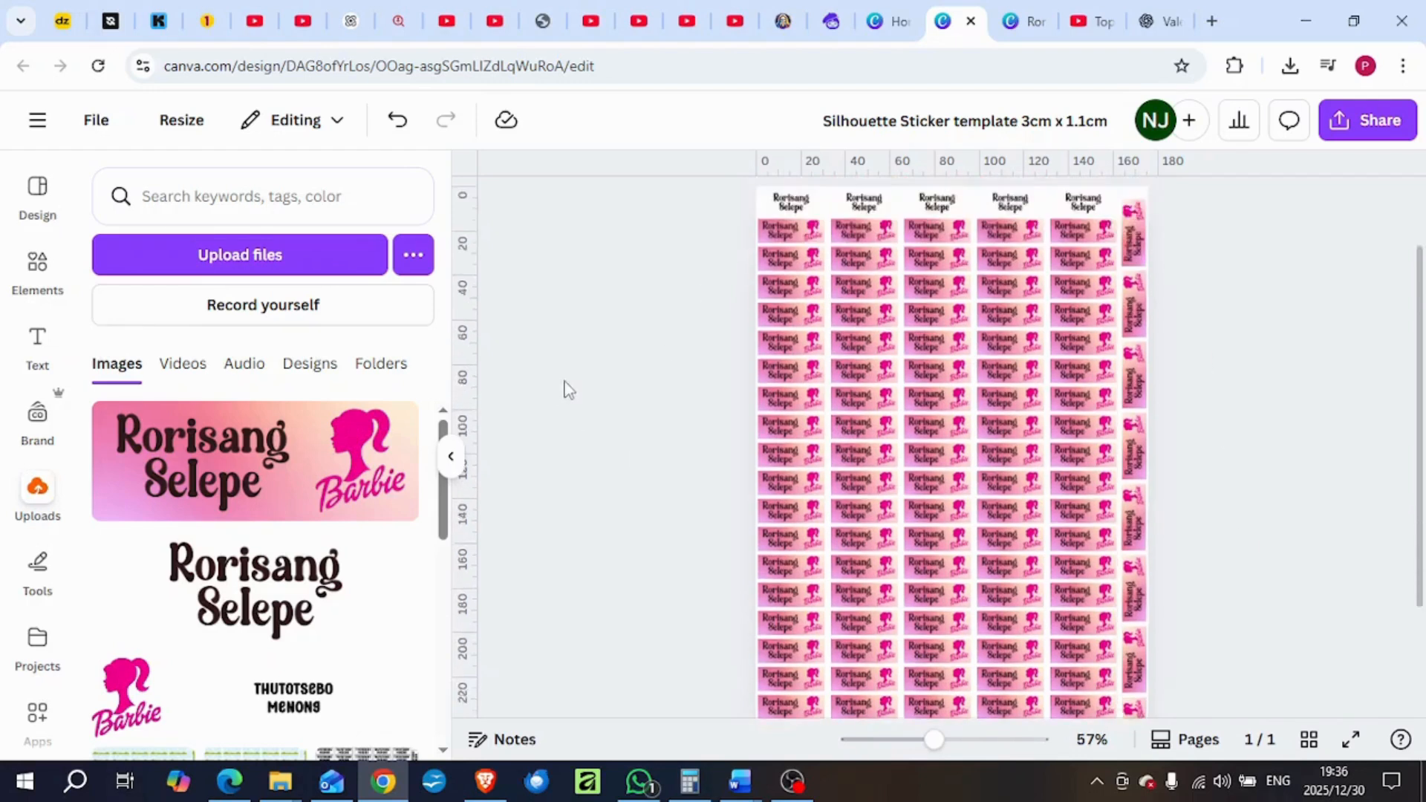
scroll(603, 378, up, 5)
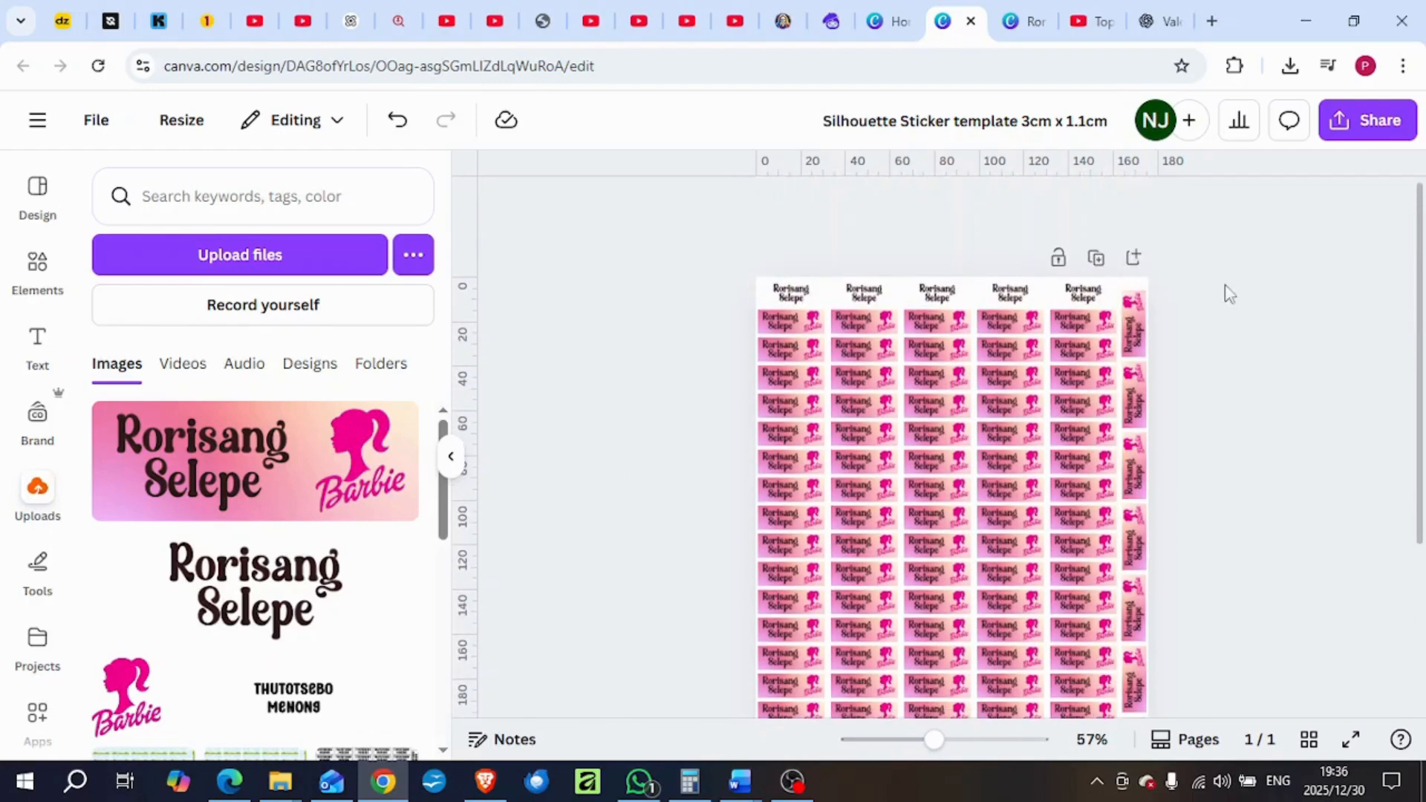
Download the sticker sheet as a PNG at size 1 with a transparent background
click(1351, 119)
click(1045, 553)
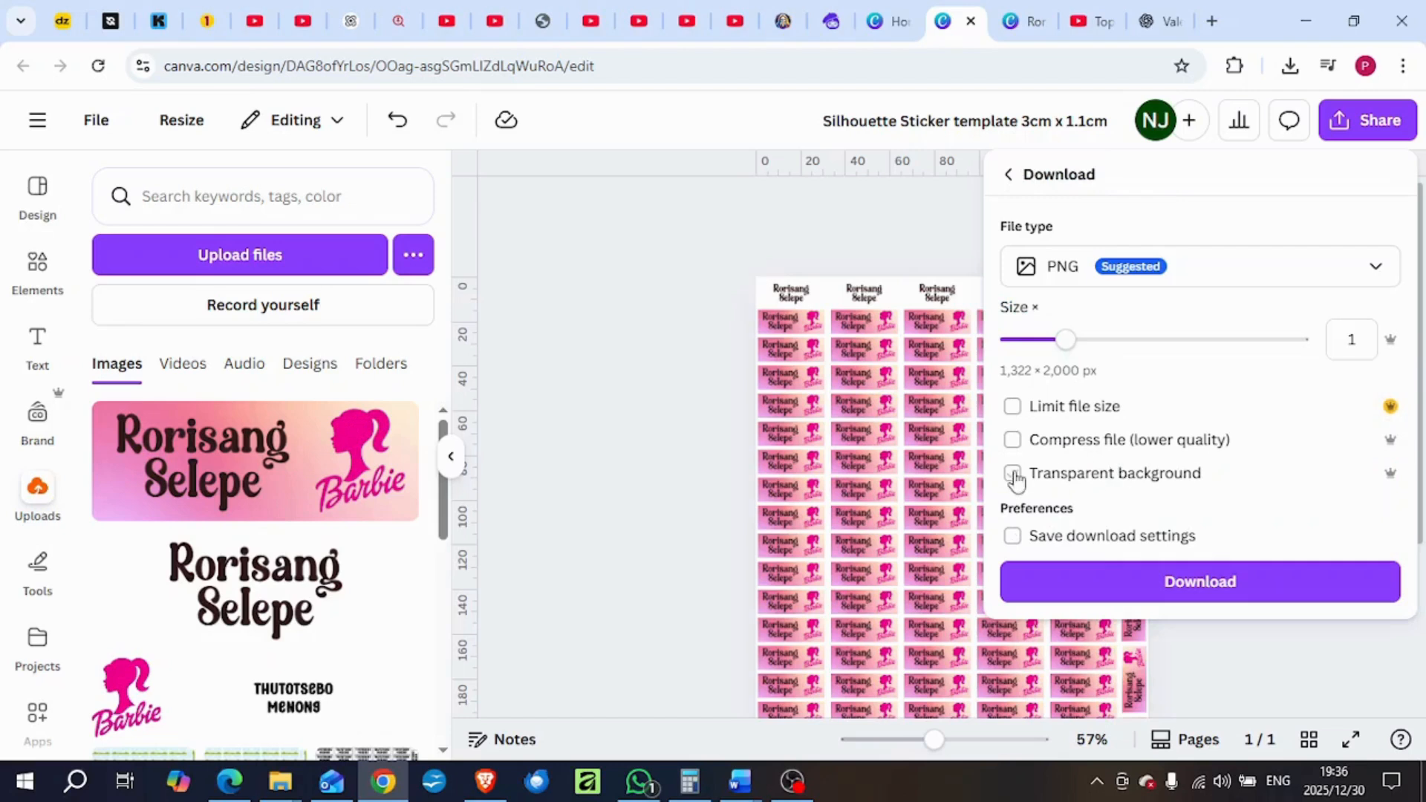
click(1048, 482)
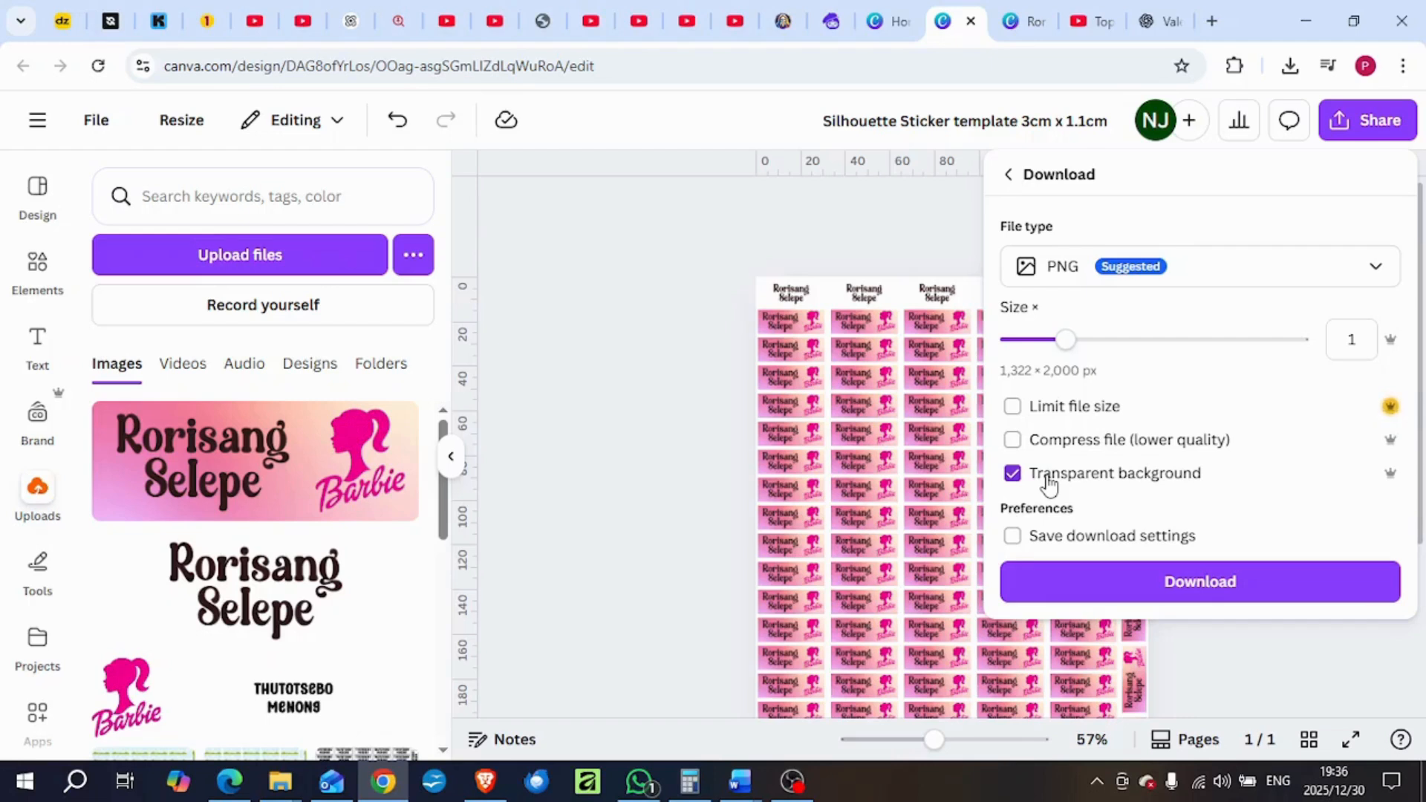
click(1192, 582)
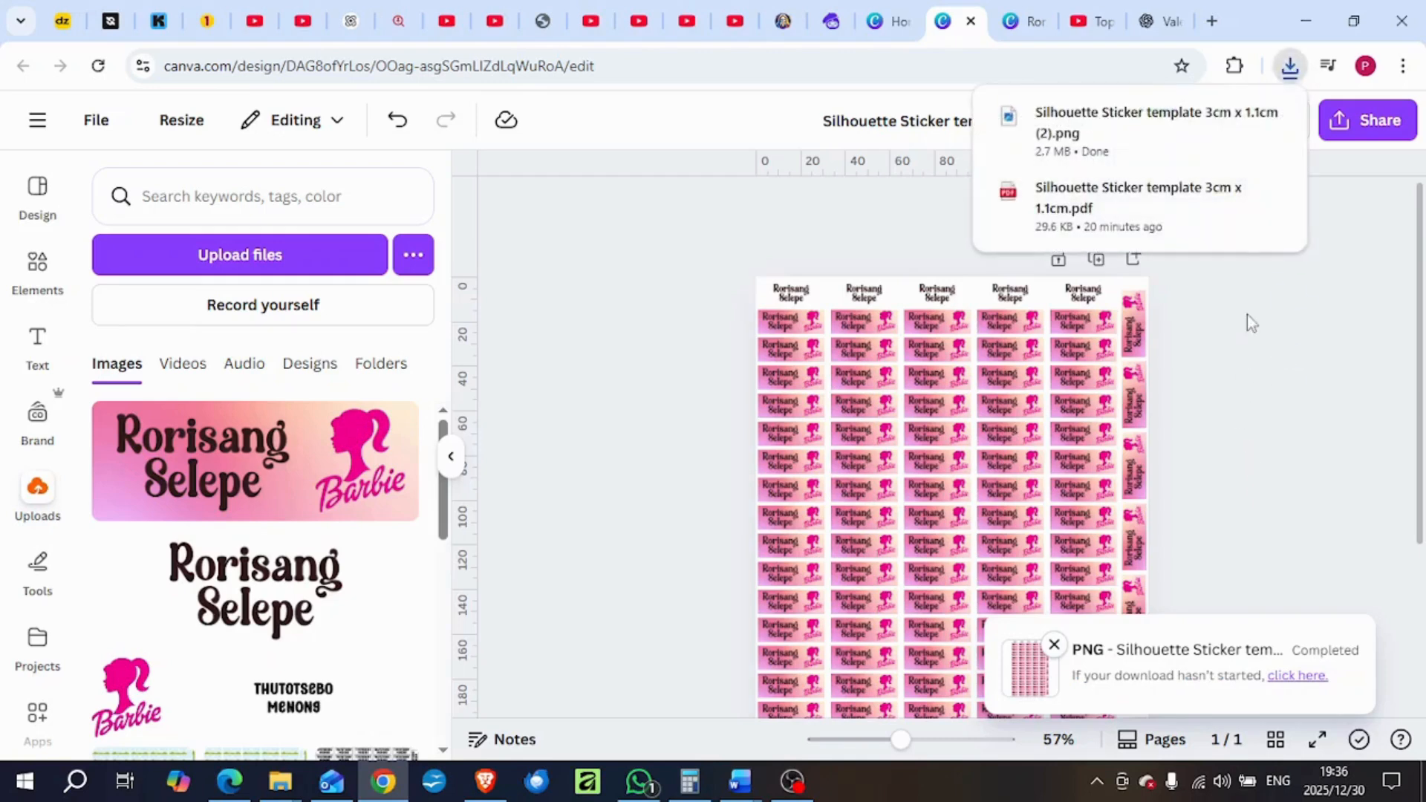
Open the downloaded PNG in the image viewer and save a copy to the Desktop as "Silhouette Sticker template 3cm x 1.1cm (2).png"
click(1129, 135)
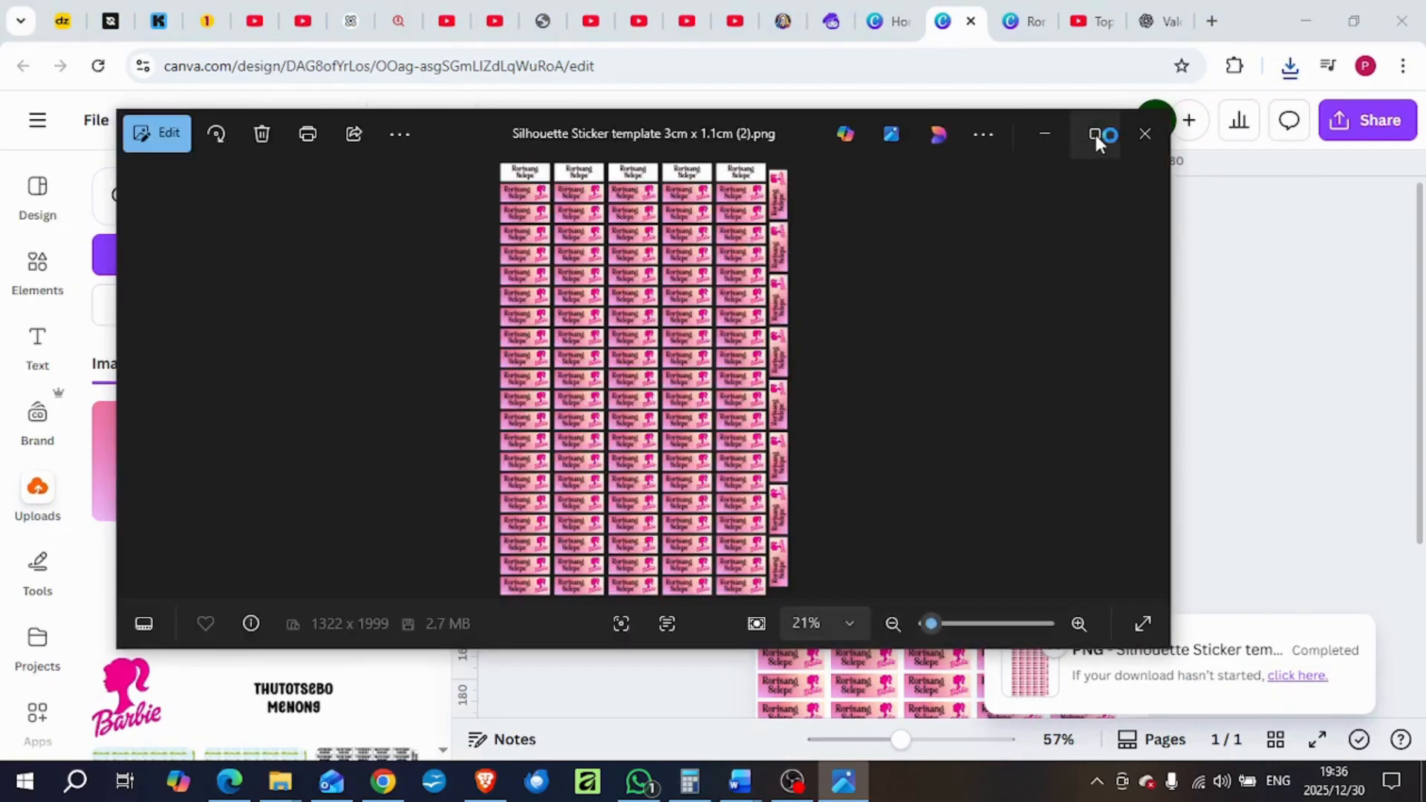
click(1095, 133)
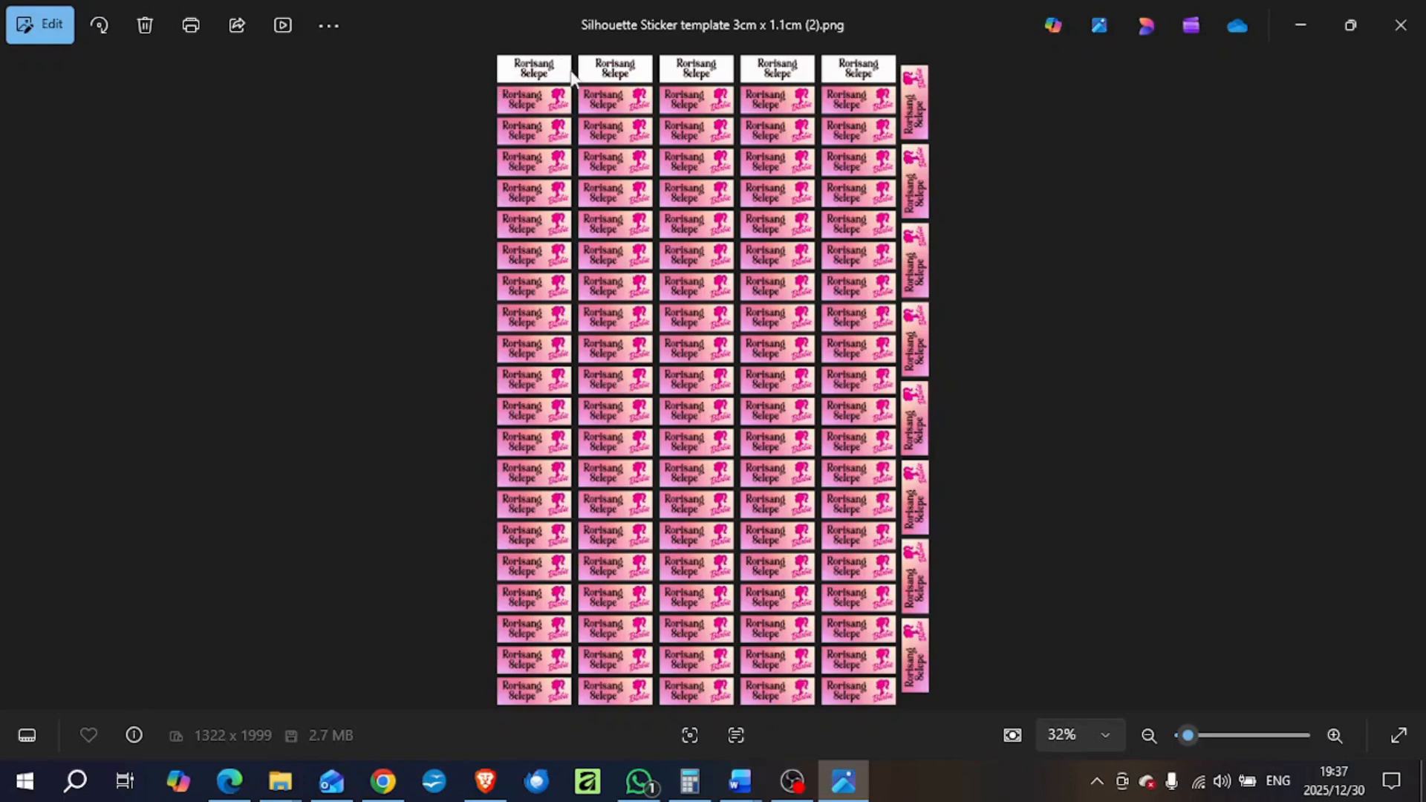
right_click(603, 297)
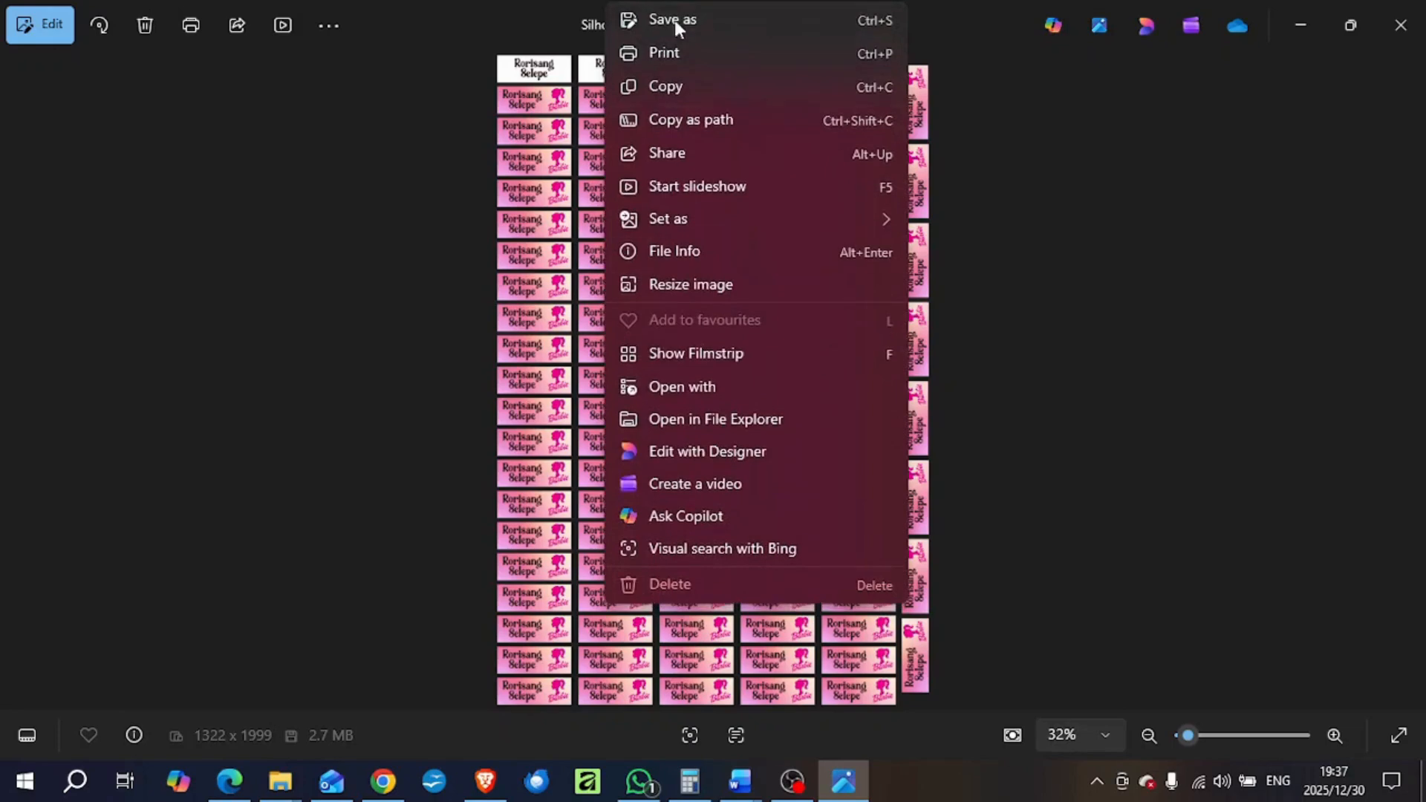
click(674, 21)
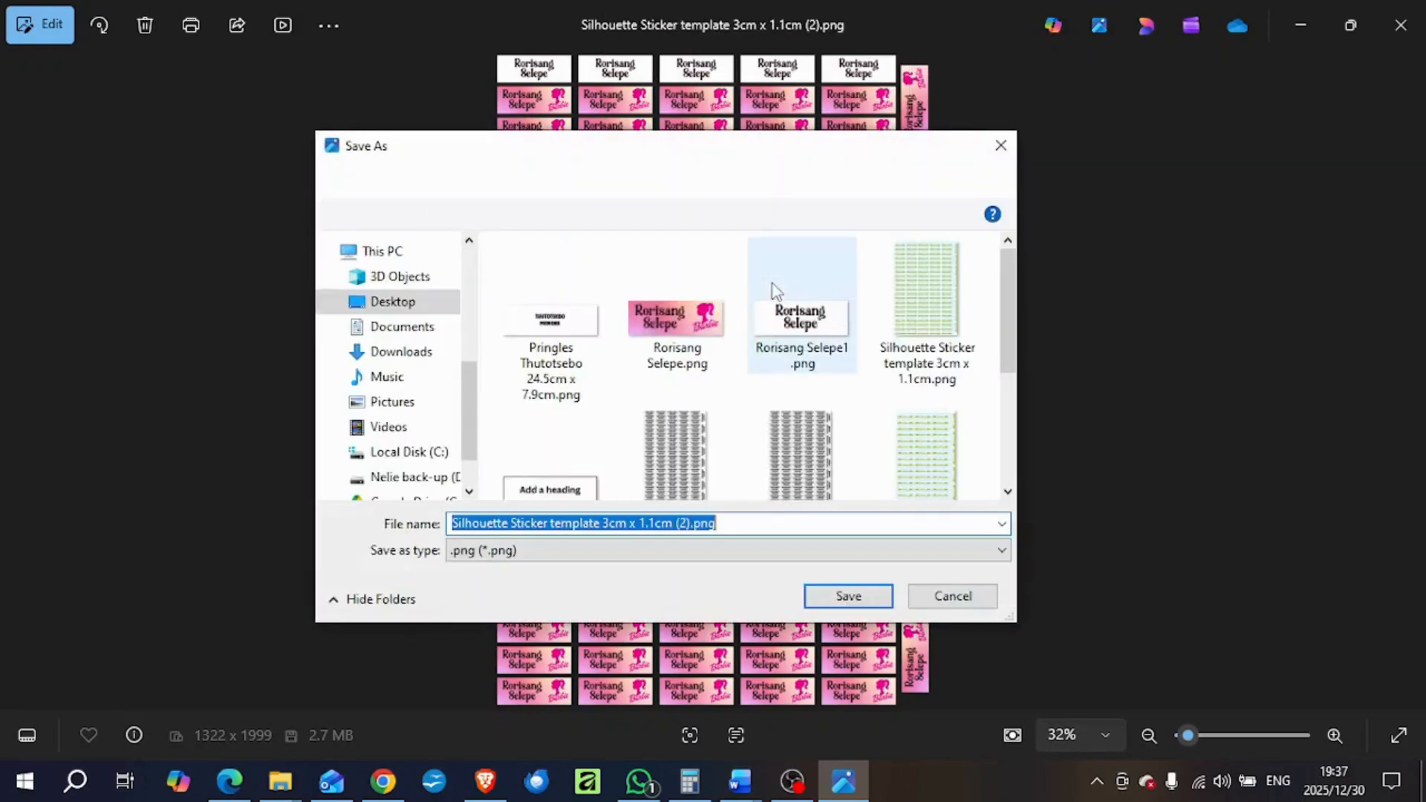
click(860, 593)
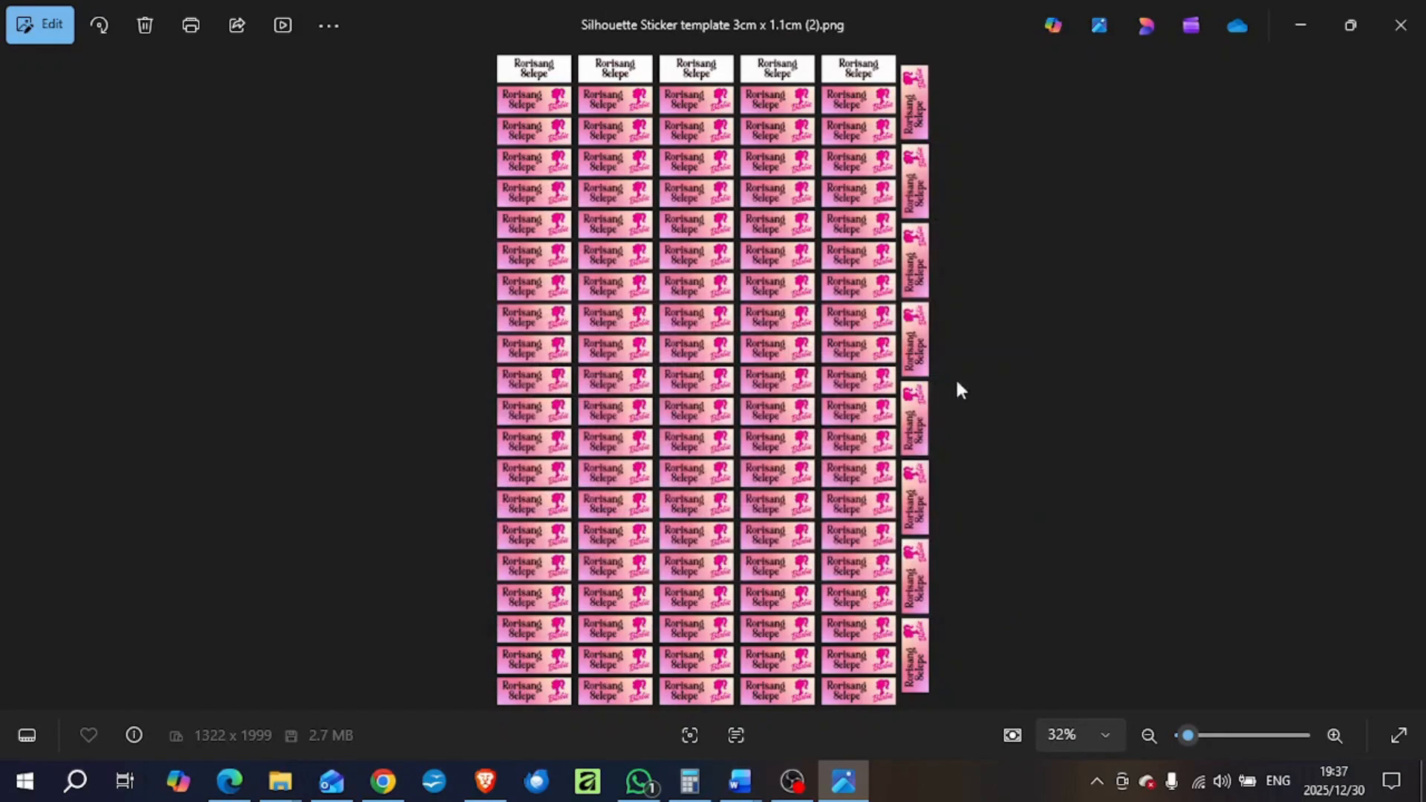
click(1401, 25)
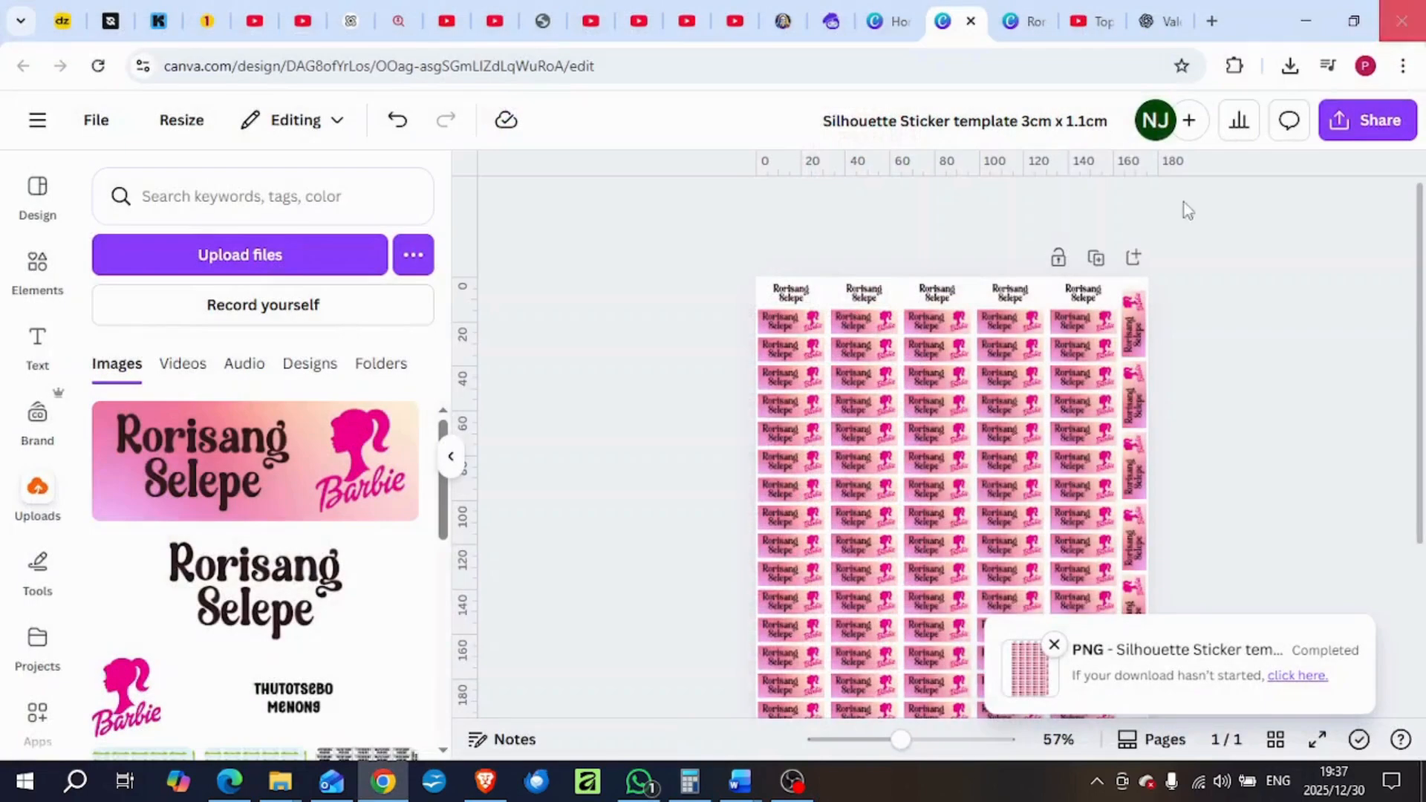
View the two-page name sticker design in its own tab and return to the sticker template
scroll(672, 465, down, 2)
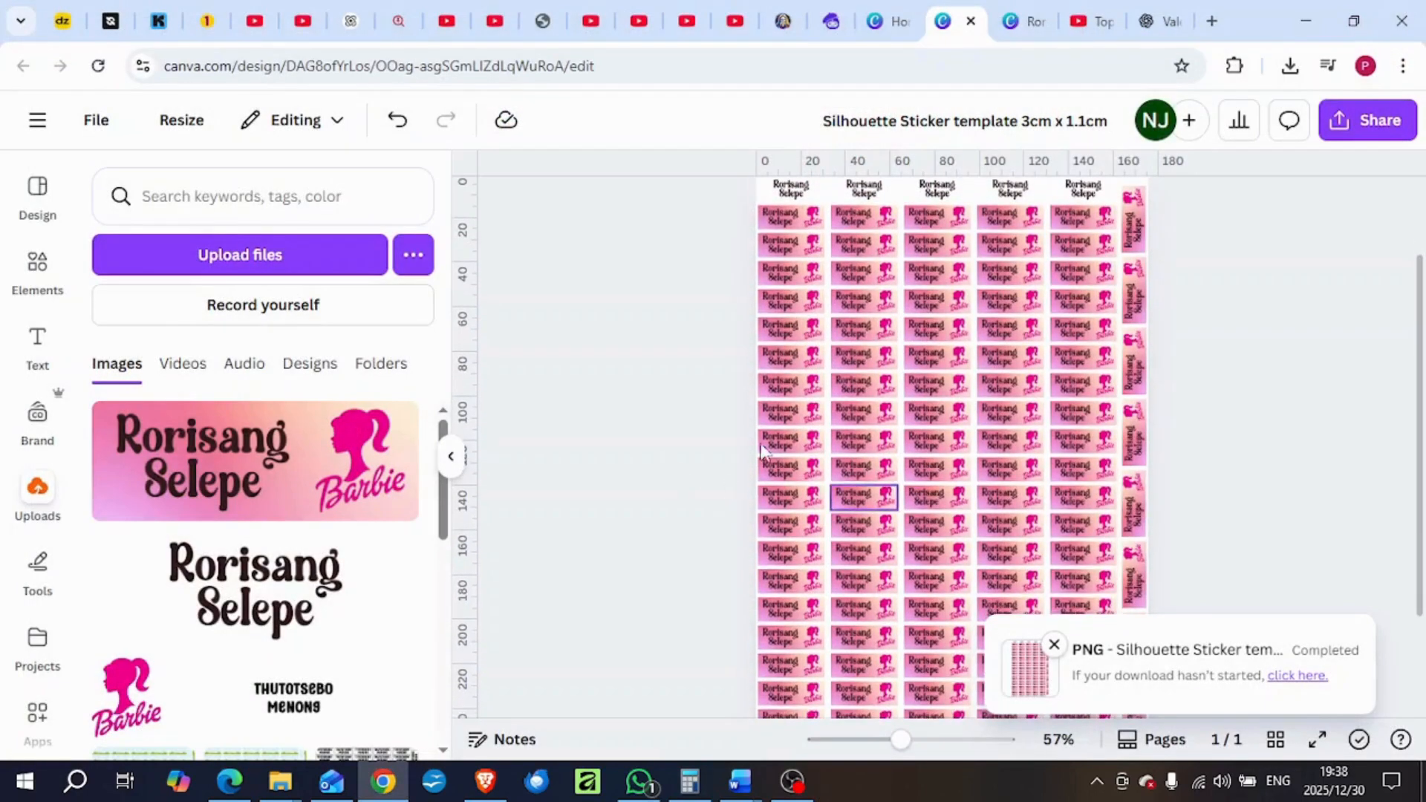
click(1014, 21)
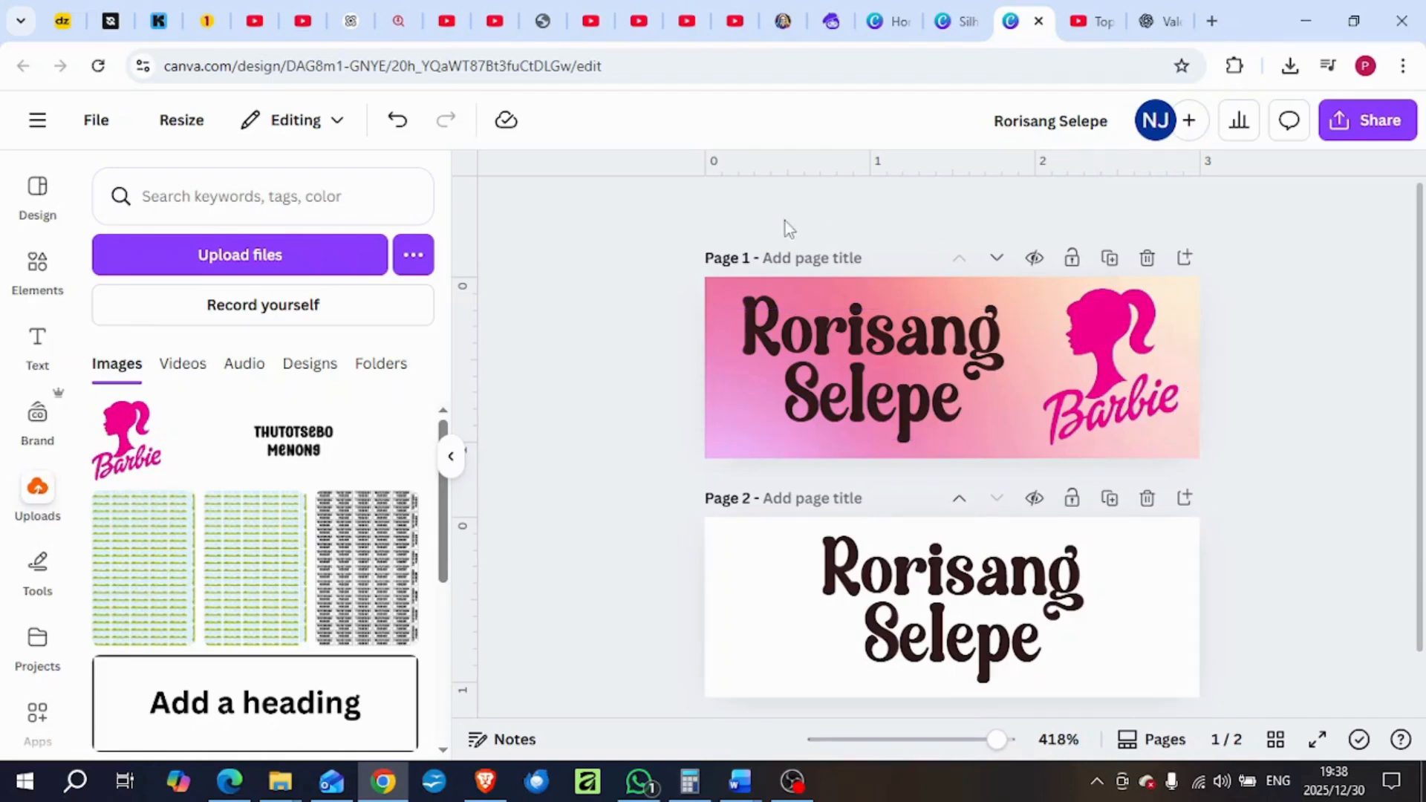
click(967, 28)
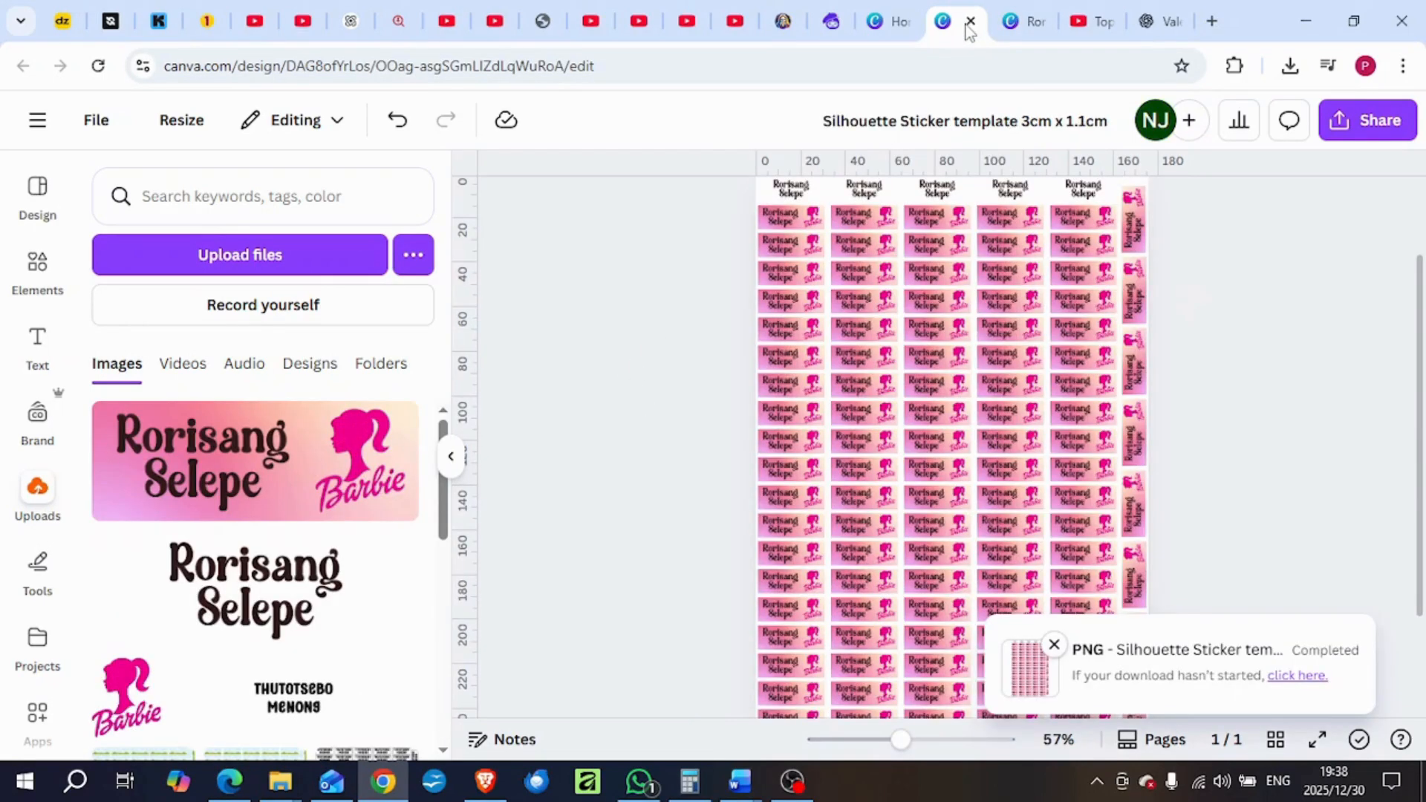